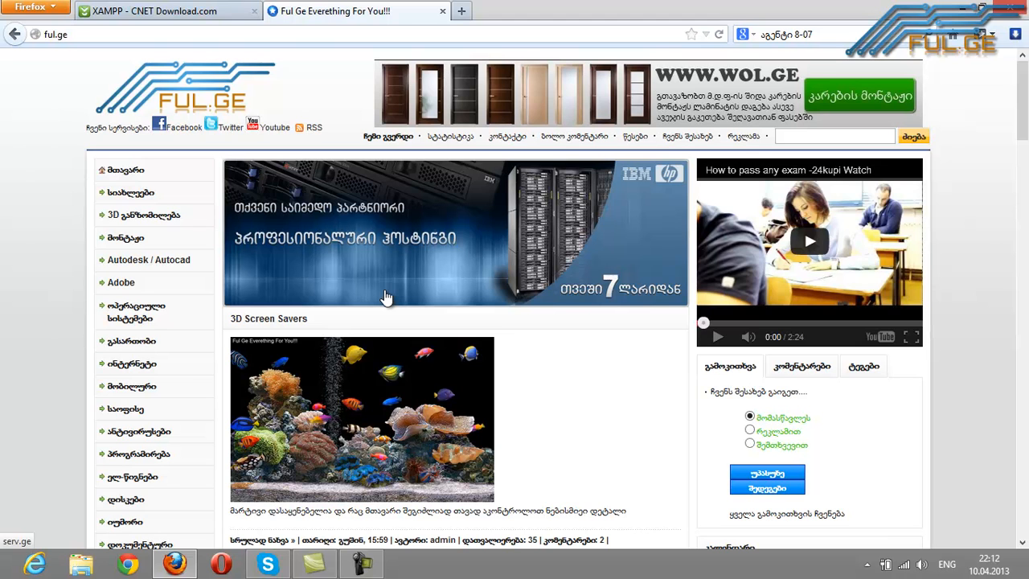
# Switch to the XAMPP page on CNET Download.com and examine the product title, description and download option
pyautogui.click(190, 87)
pyautogui.click(118, 14)
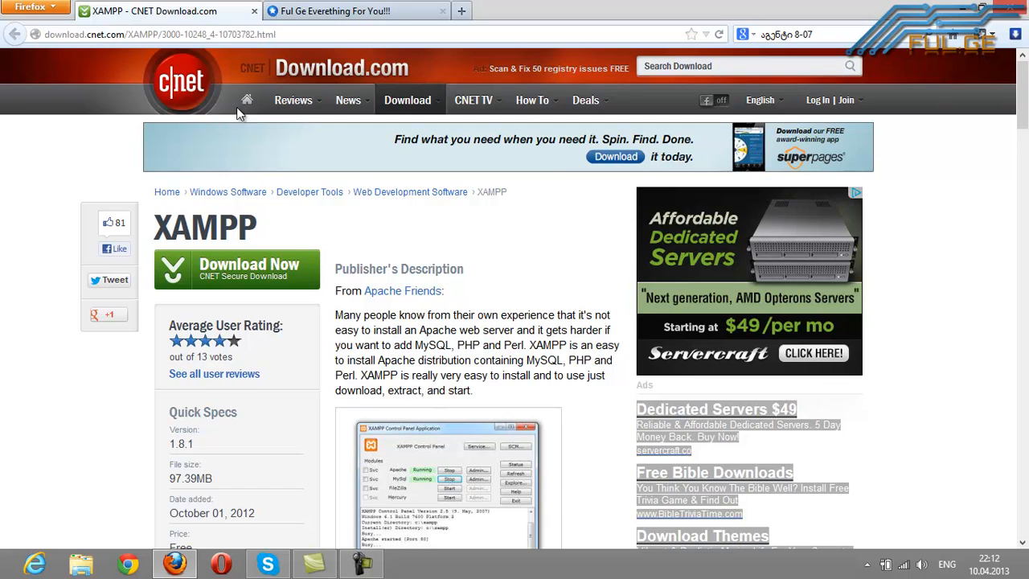
pyautogui.scroll(-2, 237, 114)
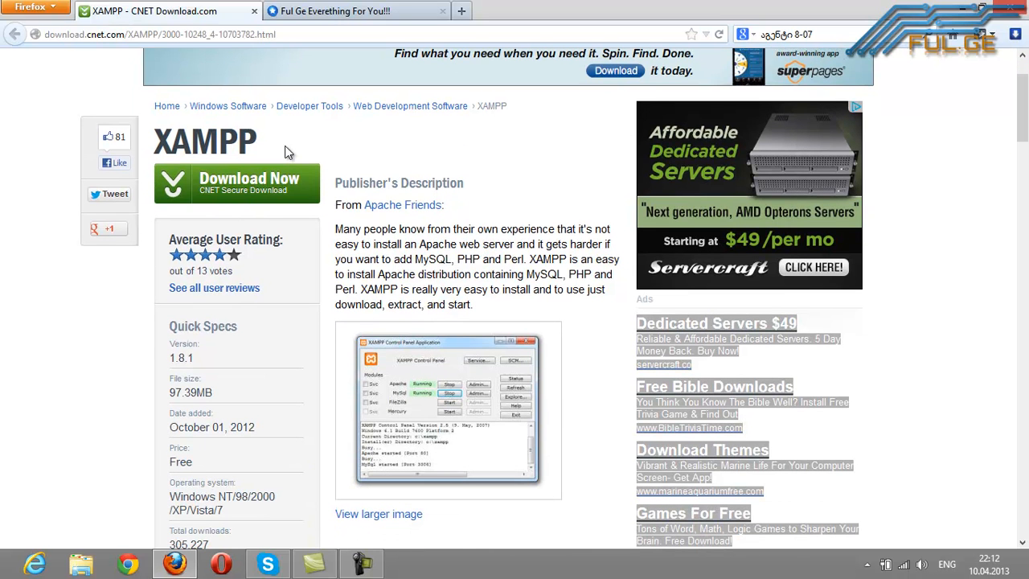
pyautogui.moveTo(260, 152); pyautogui.dragTo(160, 137)
pyautogui.click(299, 132)
pyautogui.moveTo(259, 141)
pyautogui.mouseDown()
pyautogui.moveTo(175, 142)
pyautogui.moveTo(272, 153)
pyautogui.mouseUp()
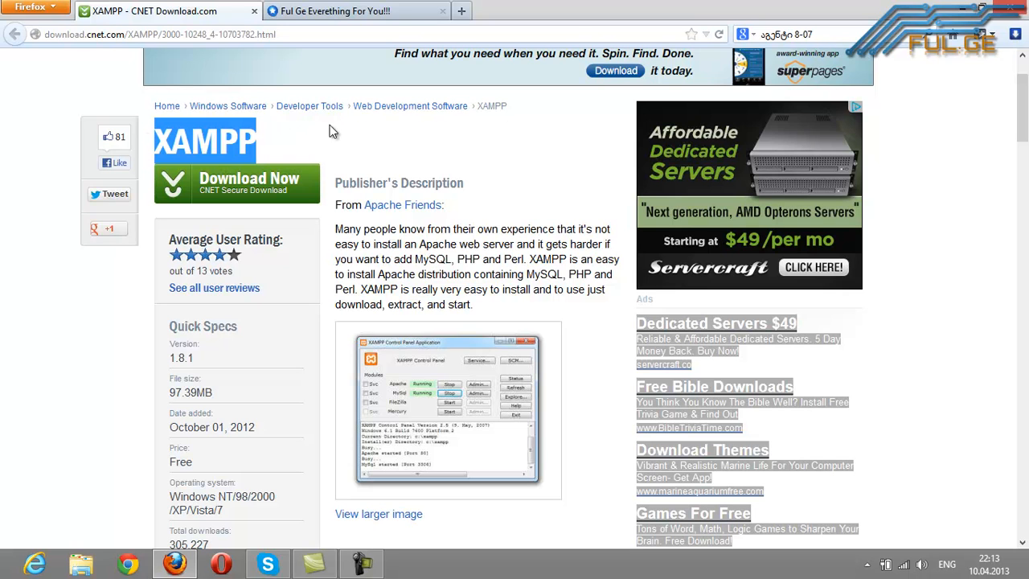
pyautogui.click(301, 144)
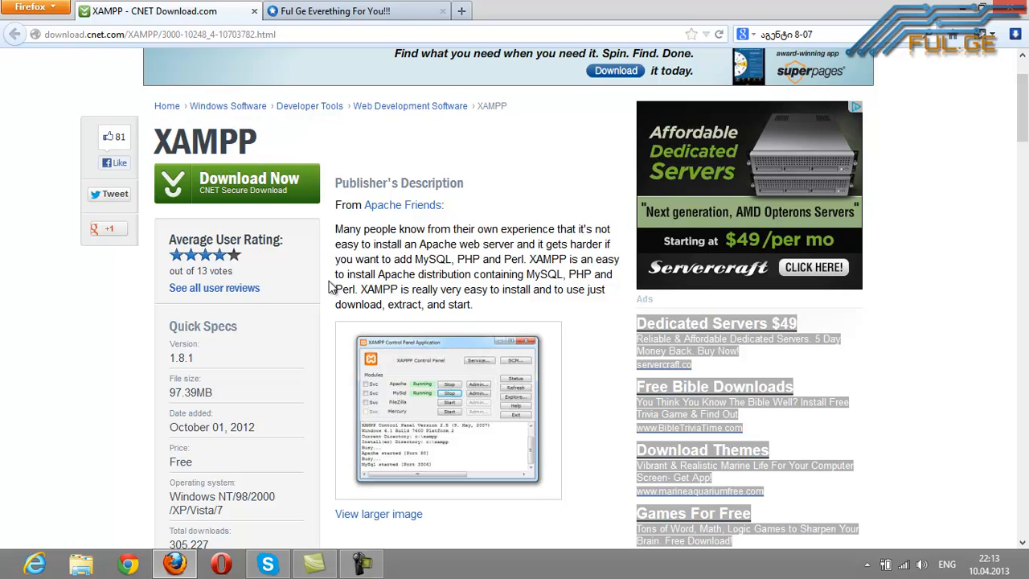
pyautogui.scroll(2, 171, 179)
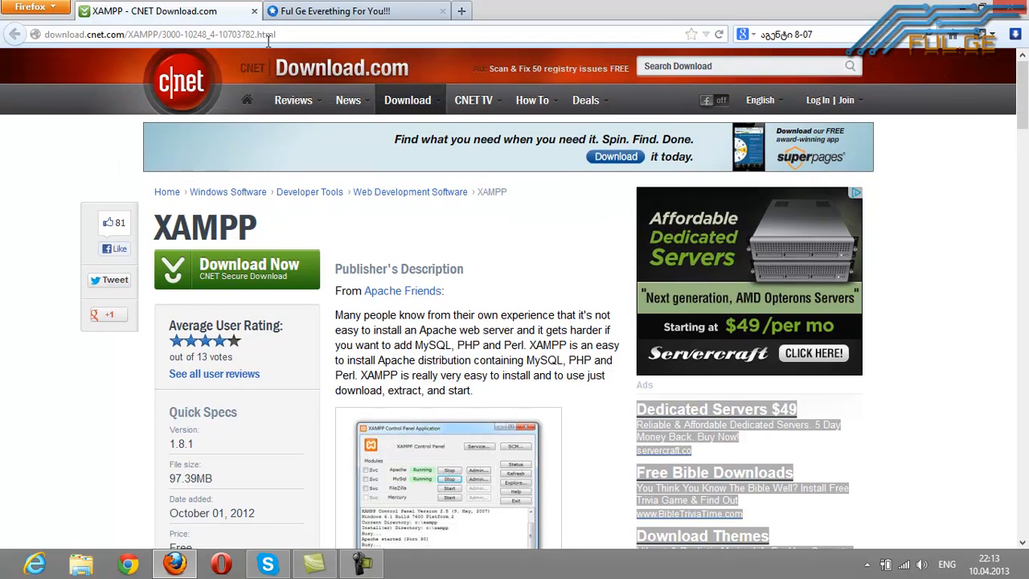
pyautogui.click(310, 14)
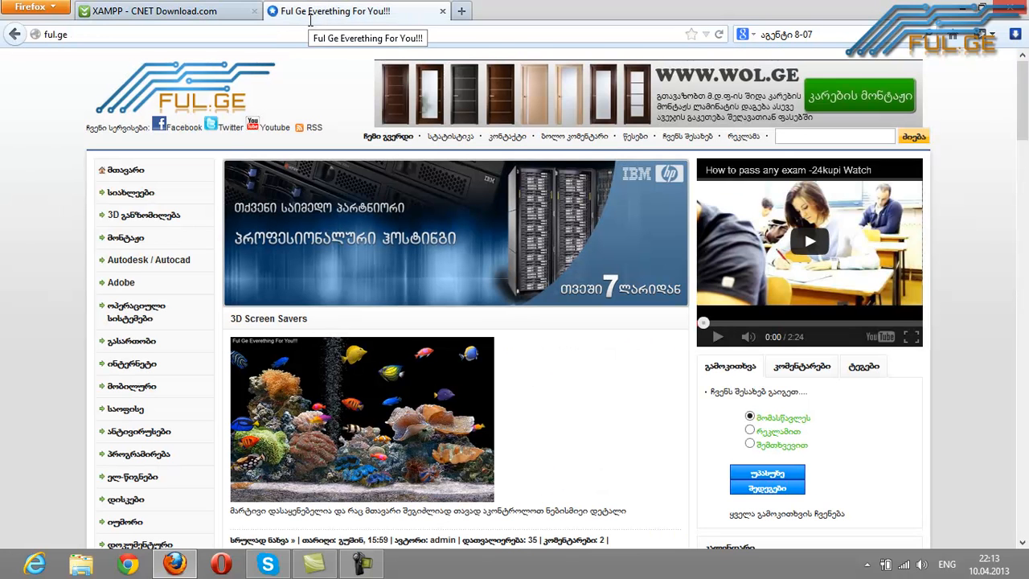
pyautogui.scroll(-2, 598, 292)
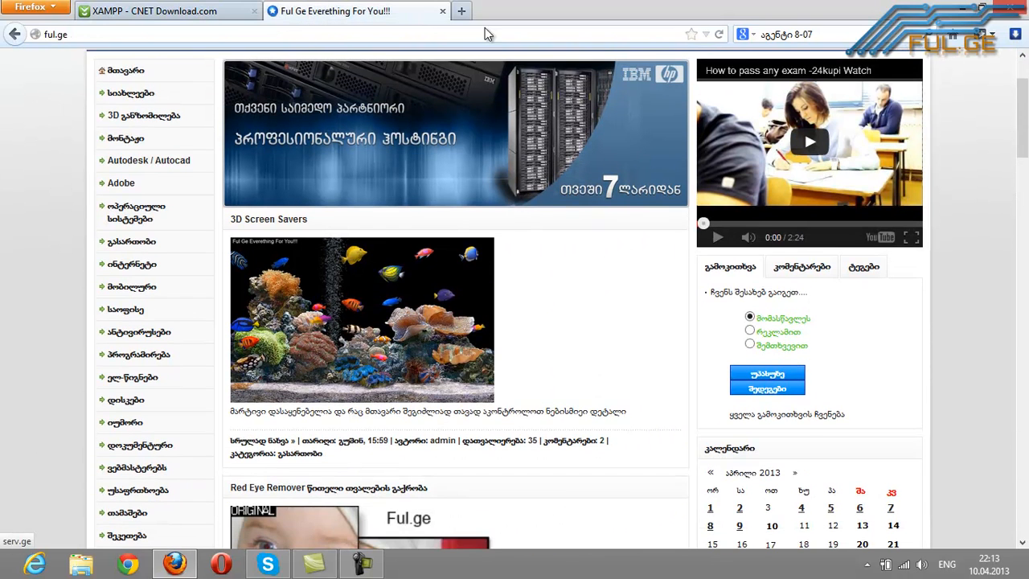
pyautogui.click(199, 11)
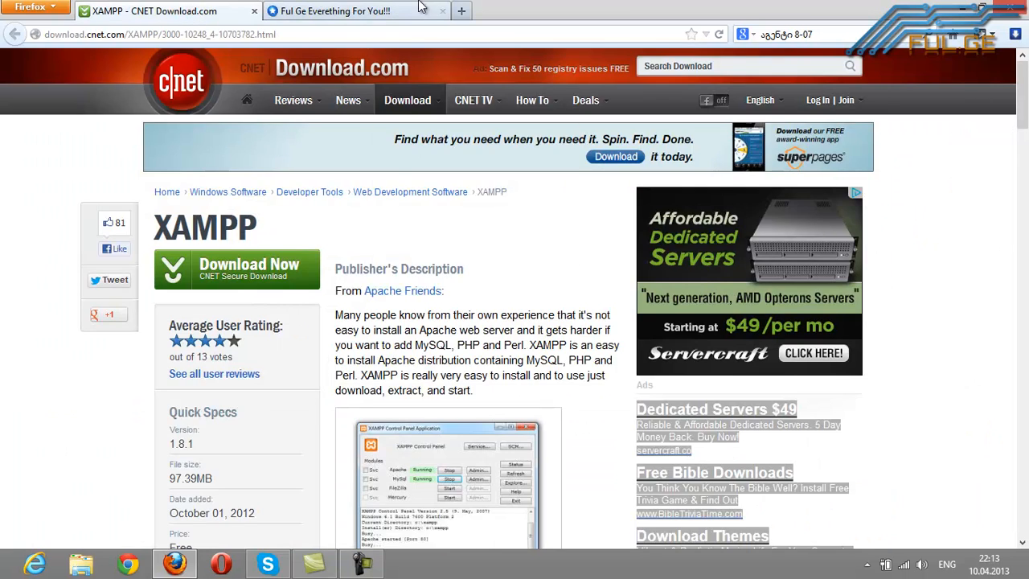
pyautogui.click(419, 8)
pyautogui.click(462, 11)
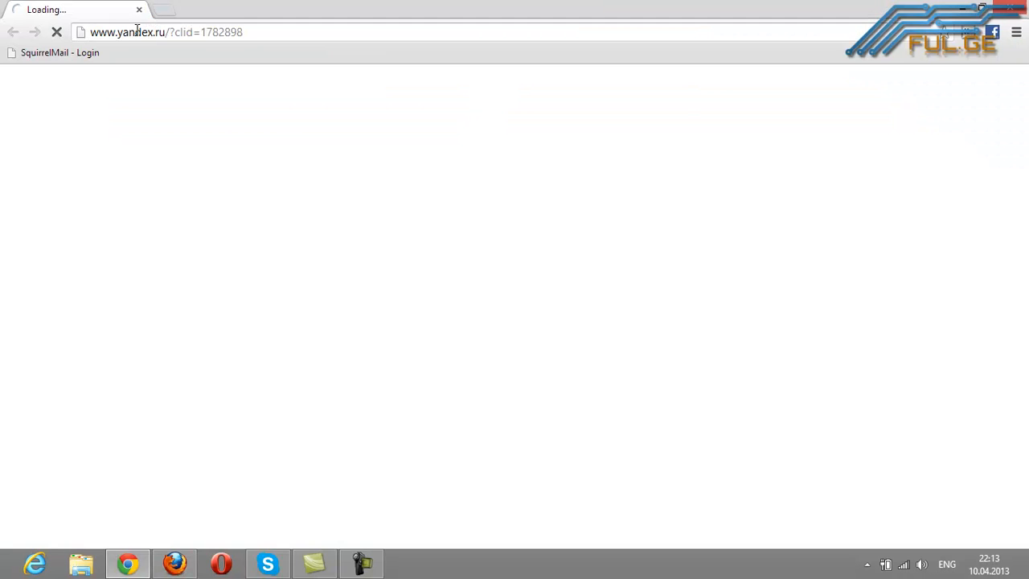
# Load the address localhost in Chrome to check for a running local web server
pyautogui.click(137, 31)
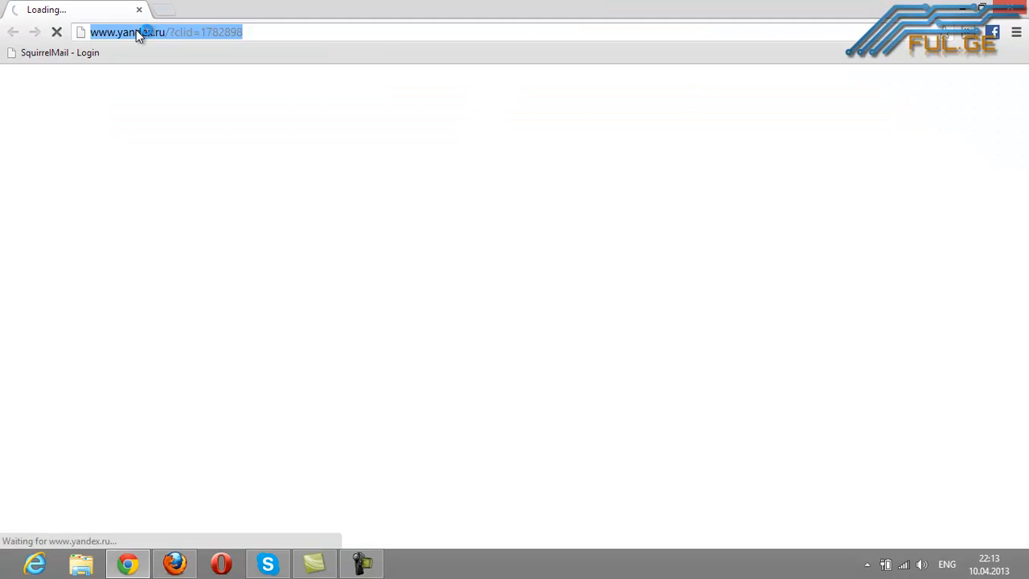
pyautogui.write('lo')
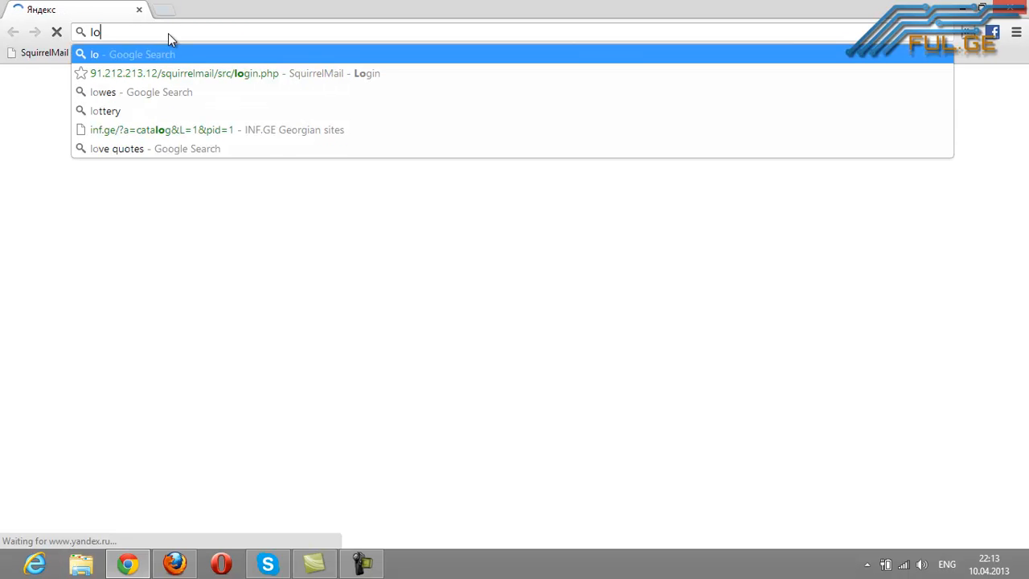
pyautogui.write('calhi')
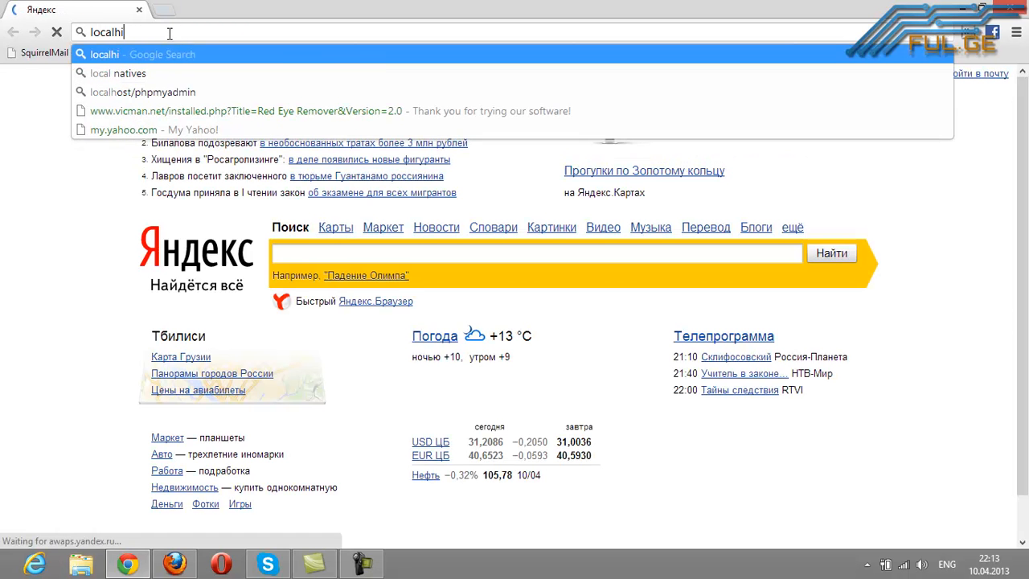
pyautogui.press('BackSpace')
pyautogui.write('ost')
pyautogui.press('Return')
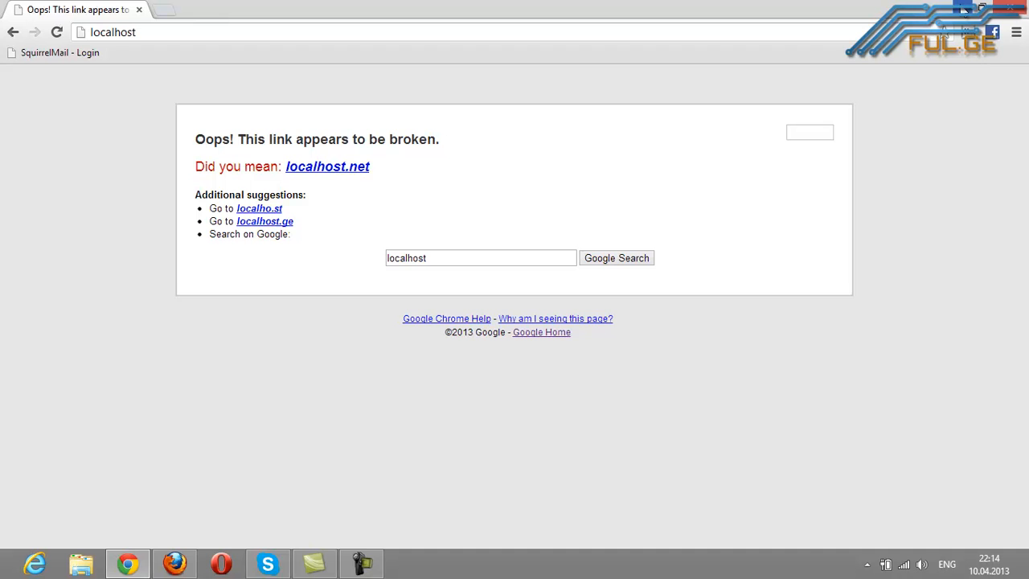
# Switch back to Firefox and start the XAMPP installer download from its CNET page
pyautogui.click(176, 563)
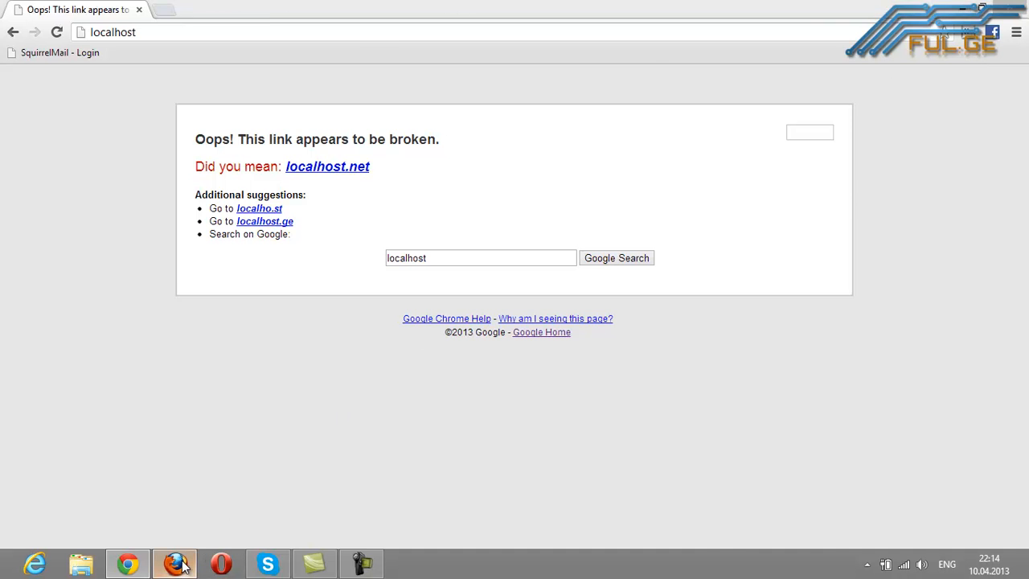
pyautogui.click(161, 12)
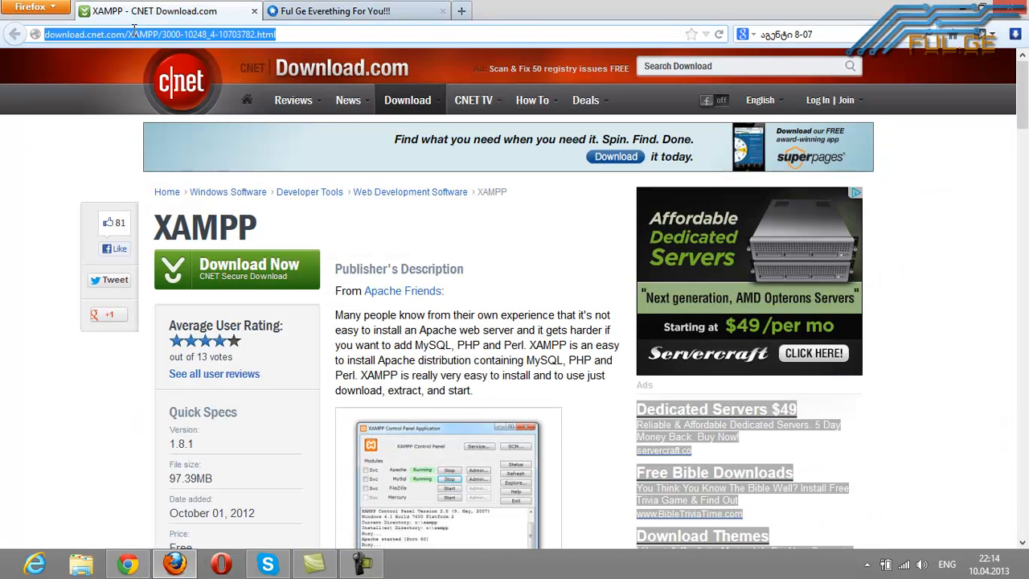
pyautogui.scroll(-3, 333, 311)
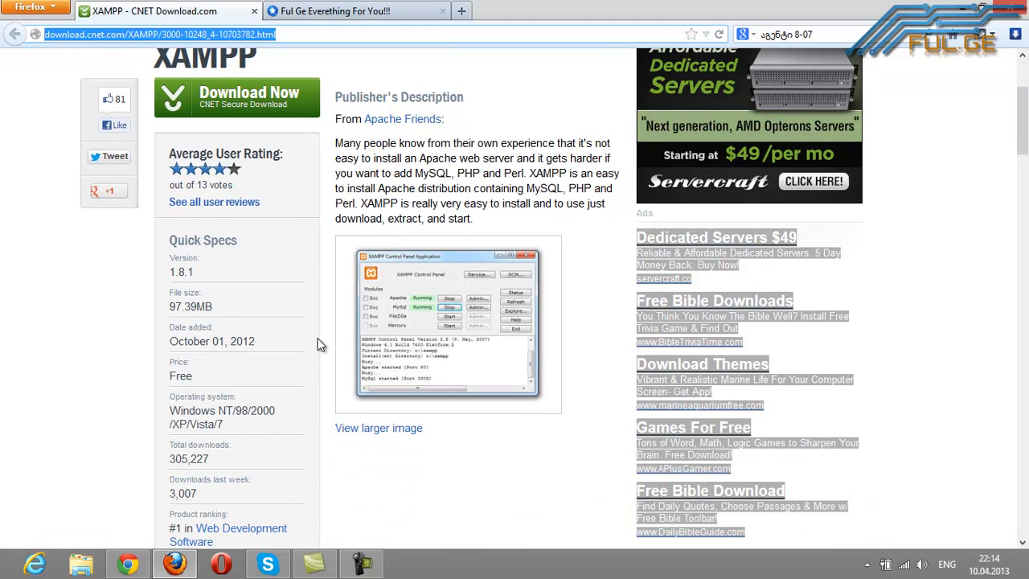
pyautogui.scroll(3, 323, 275)
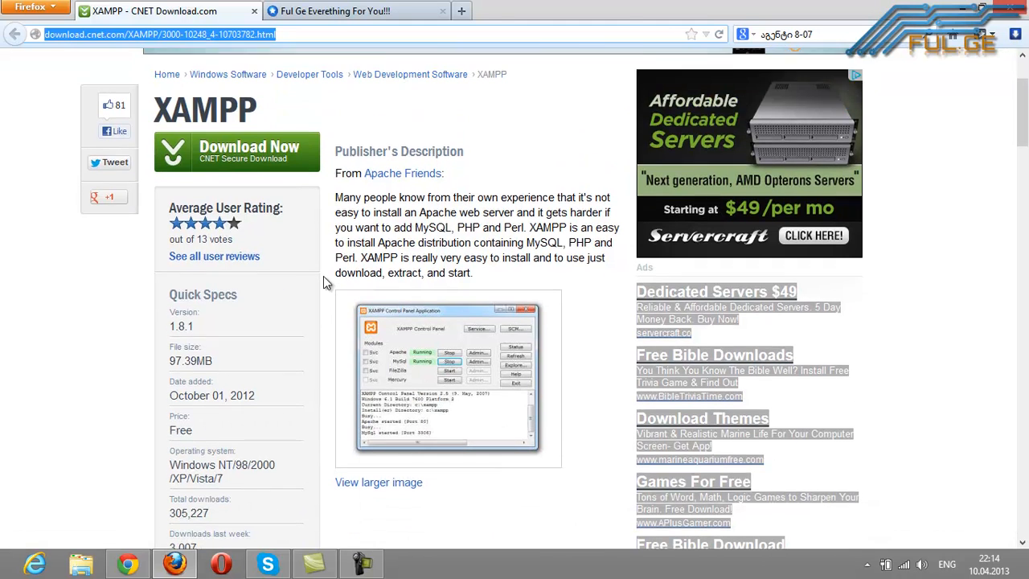
pyautogui.click(229, 275)
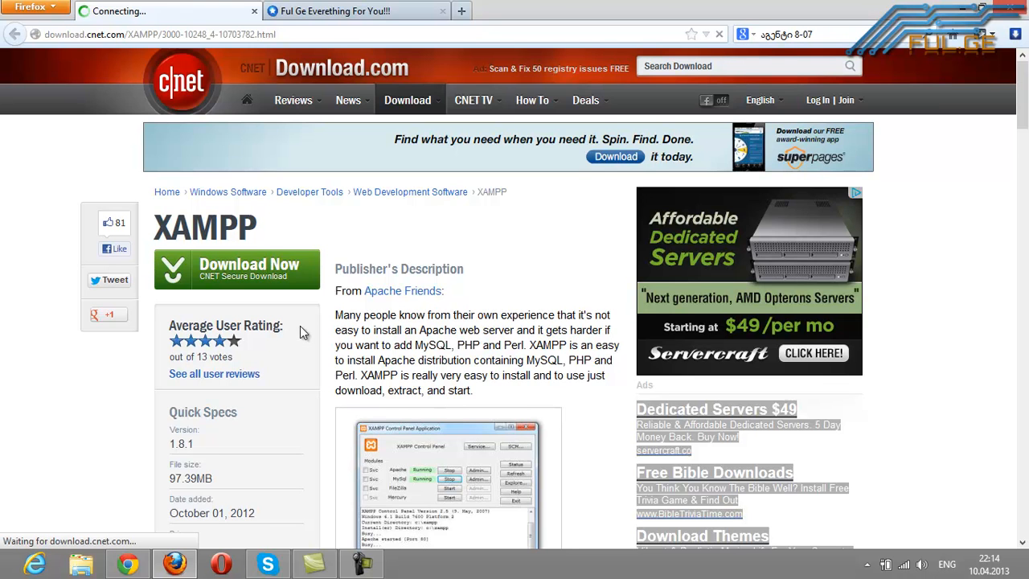
pyautogui.scroll(-3, 302, 332)
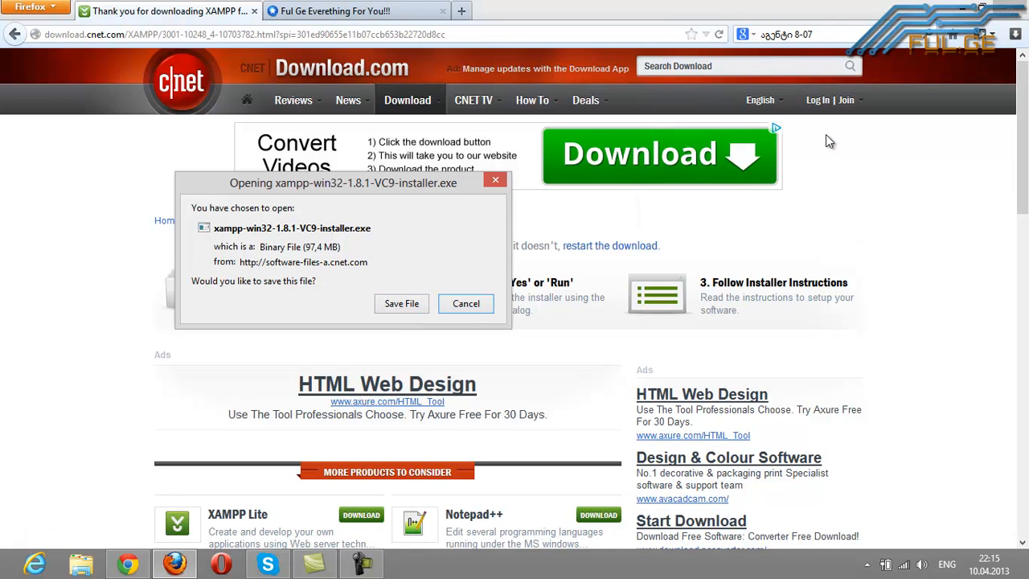
# Minimize Firefox, switch to Skype and open the connection section (Соединение) of its advanced settings
pyautogui.click(962, 10)
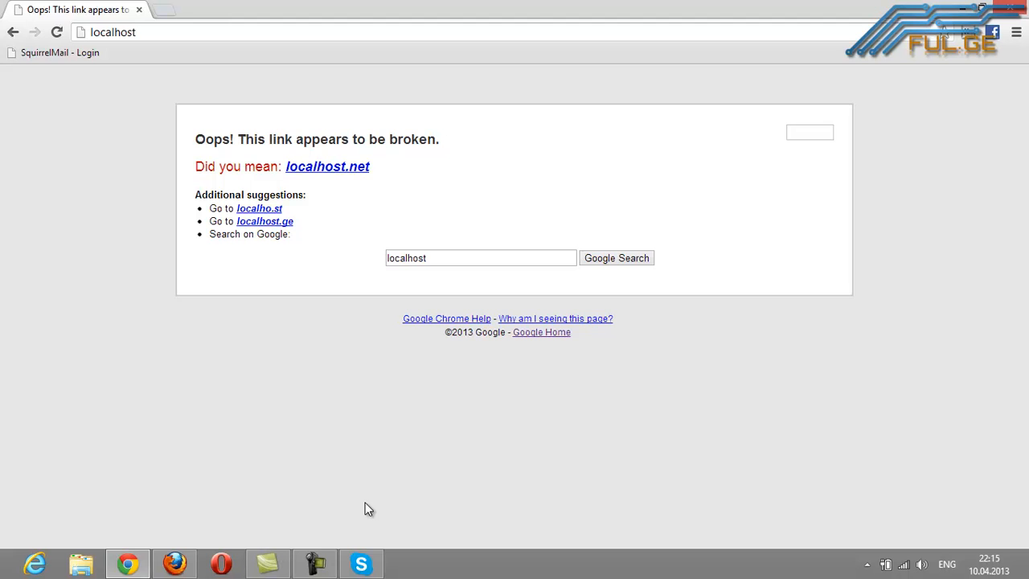
pyautogui.click(366, 568)
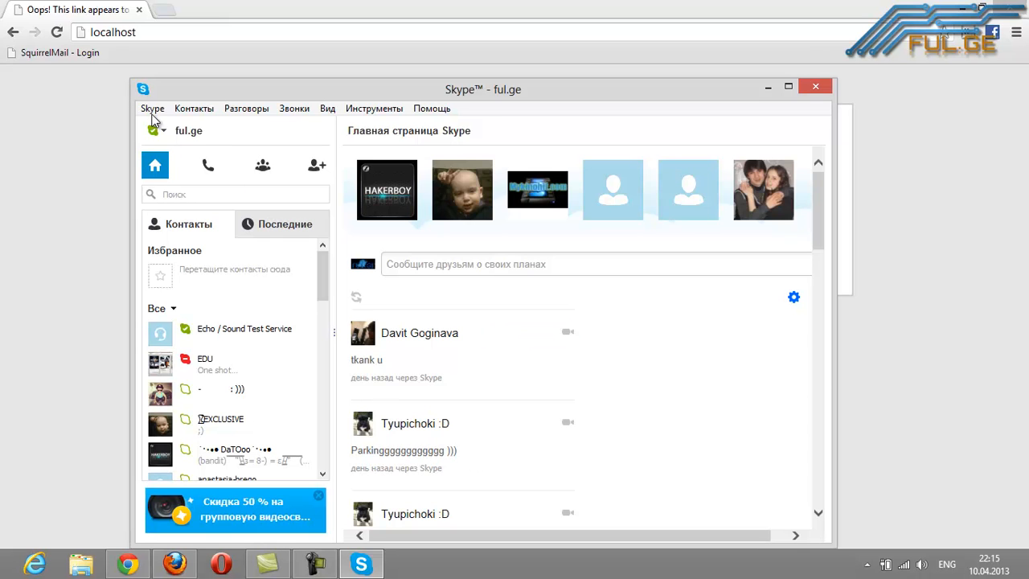
pyautogui.click(379, 109)
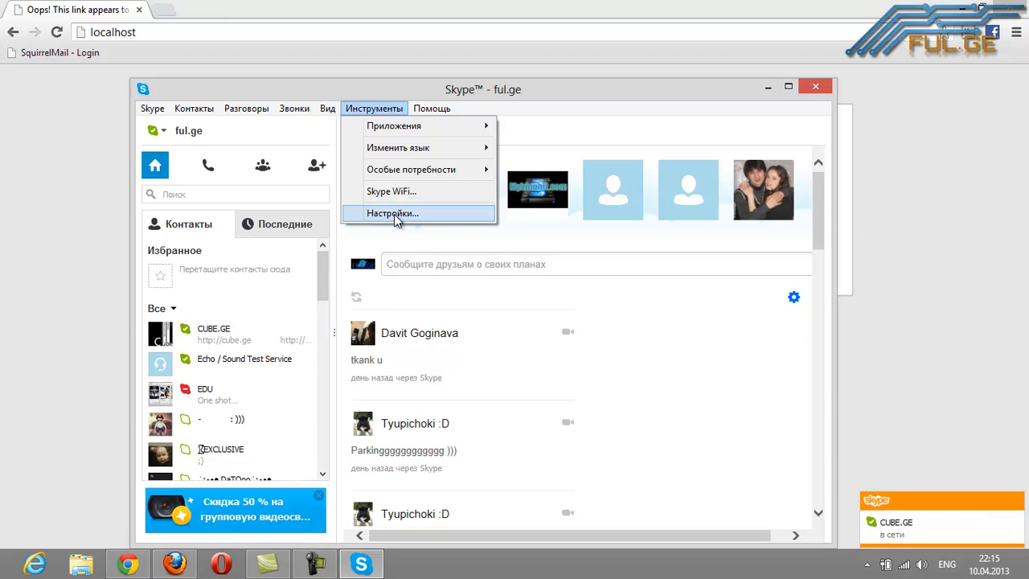
pyautogui.click(393, 213)
pyautogui.moveTo(479, 49); pyautogui.dragTo(400, 59)
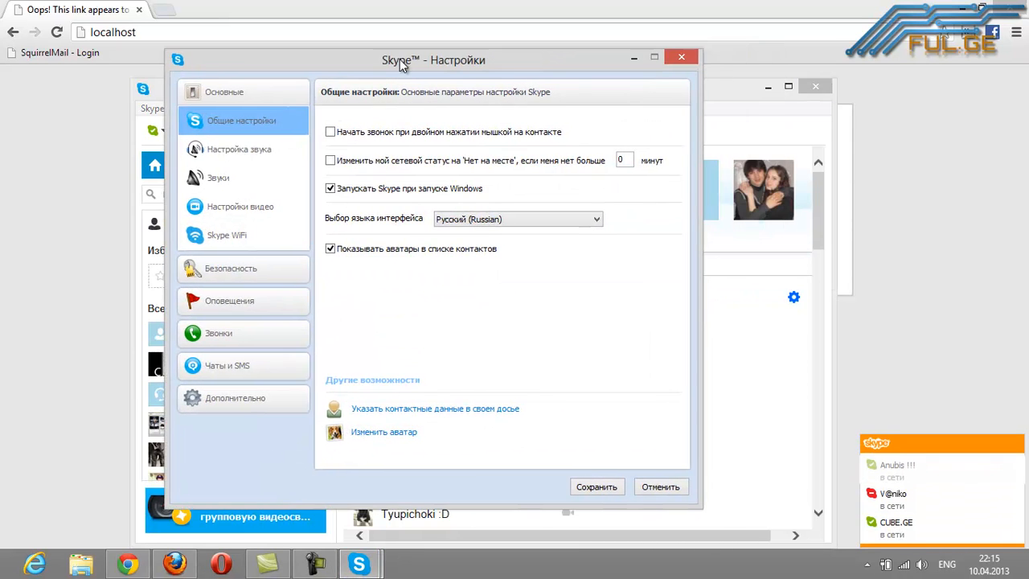
pyautogui.click(236, 398)
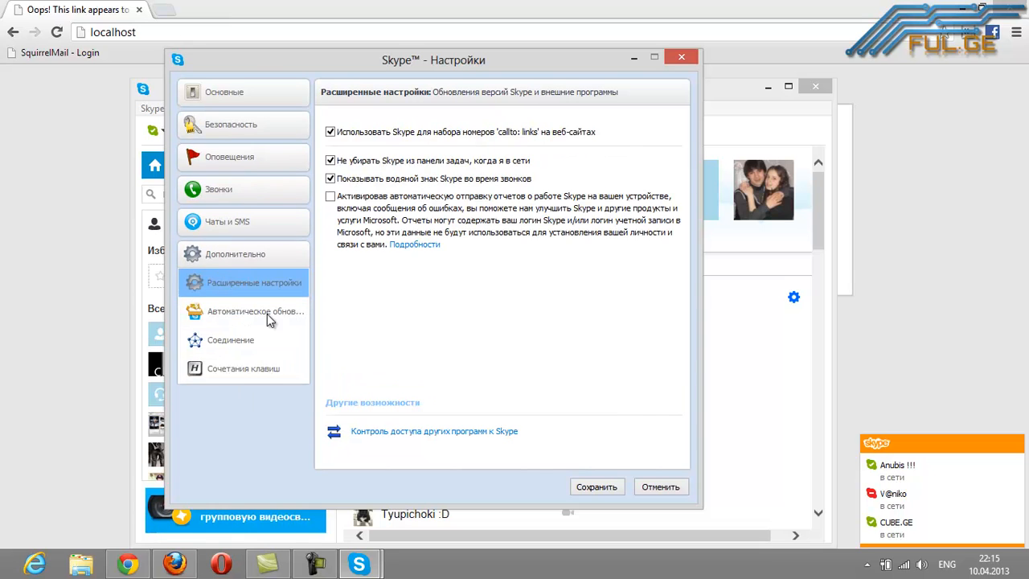
pyautogui.click(240, 341)
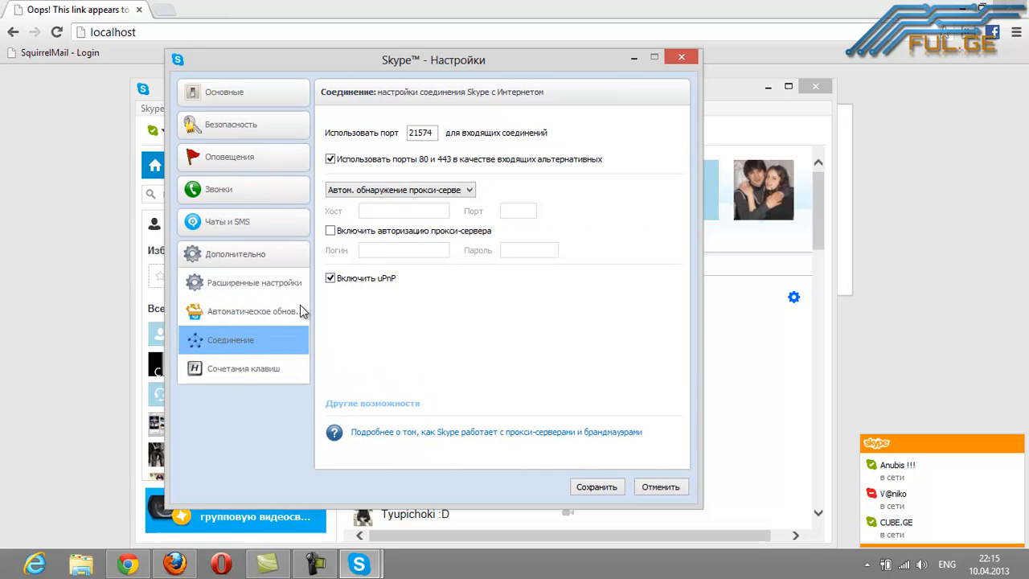
# Disable the use of ports 80 and 443 as alternative incoming ports in Skype and save the settings
pyautogui.click(419, 163)
pyautogui.click(422, 163)
pyautogui.click(368, 166)
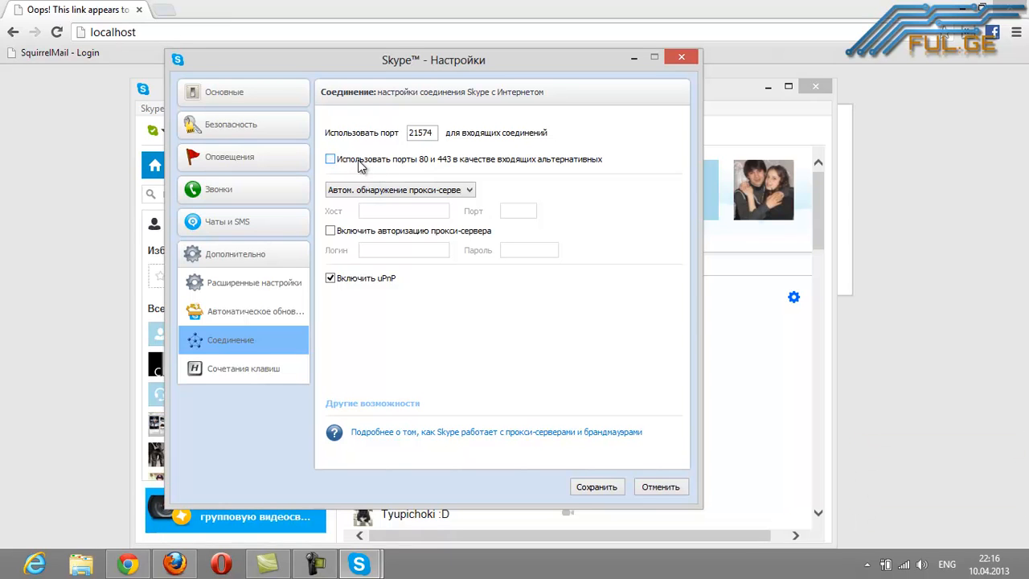
pyautogui.moveTo(333, 72); pyautogui.dragTo(325, 91)
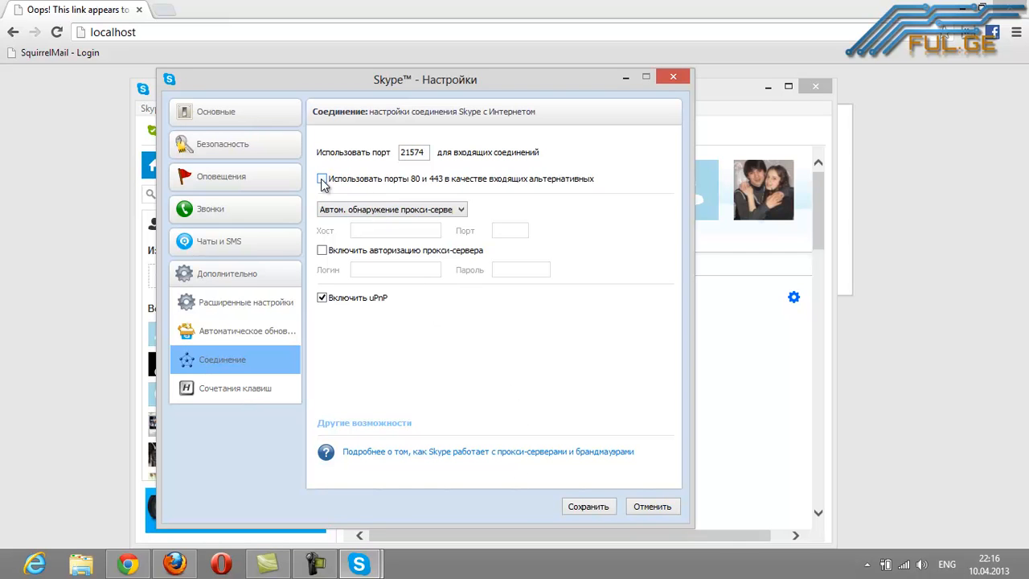
pyautogui.click(588, 508)
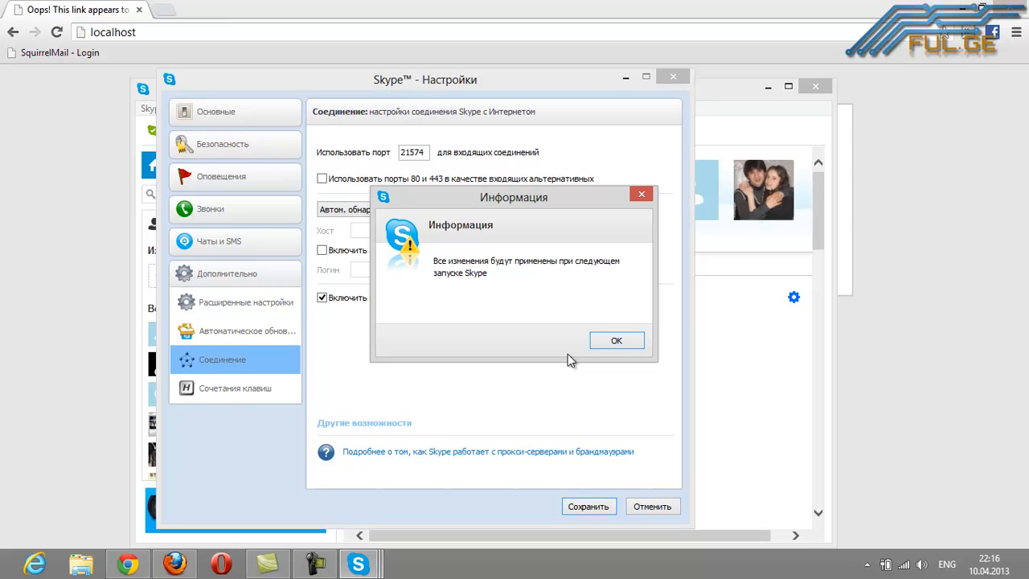
pyautogui.click(616, 341)
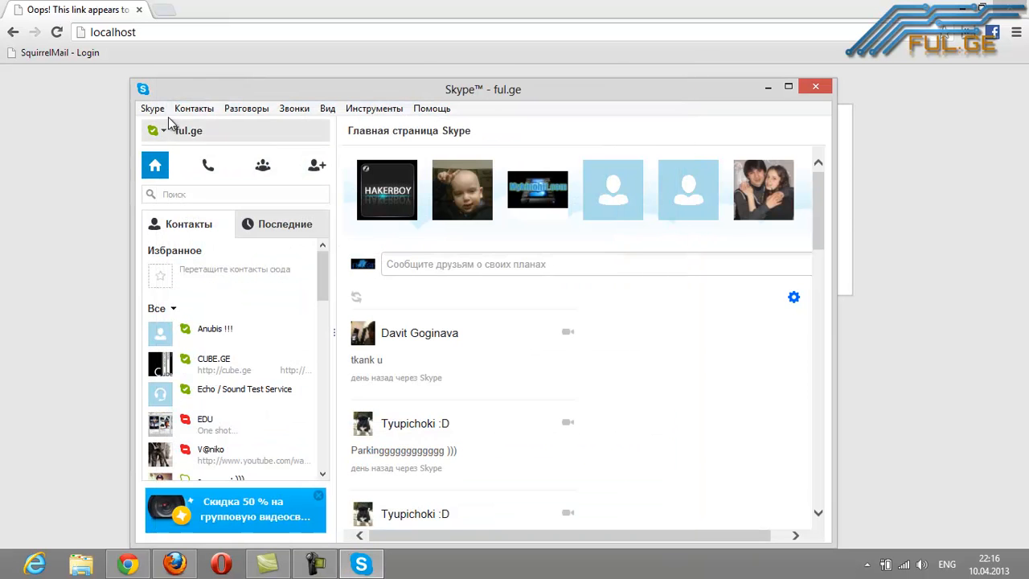
# Sign out of Skype and minimize its window
pyautogui.click(157, 111)
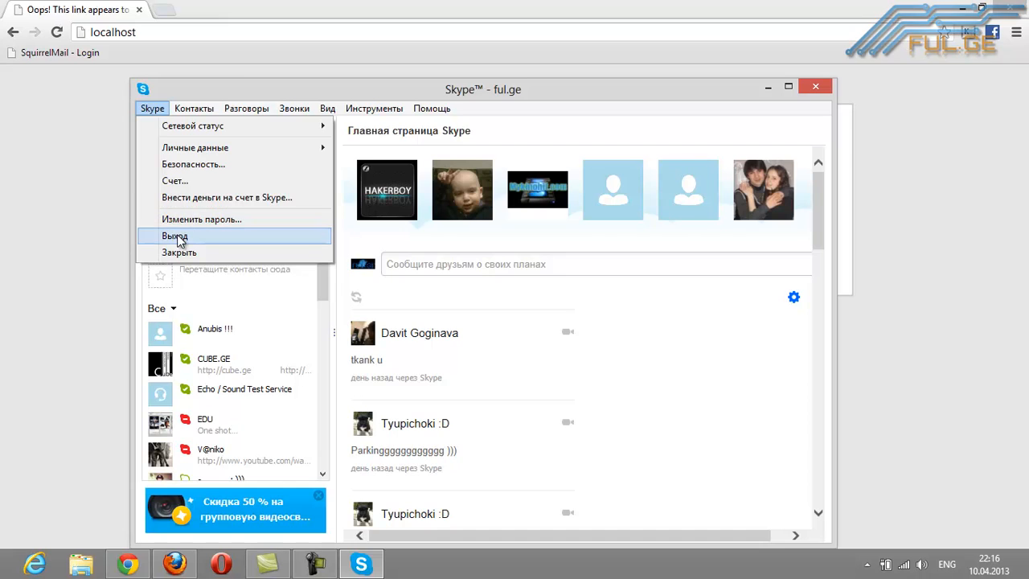
pyautogui.click(183, 235)
pyautogui.click(776, 85)
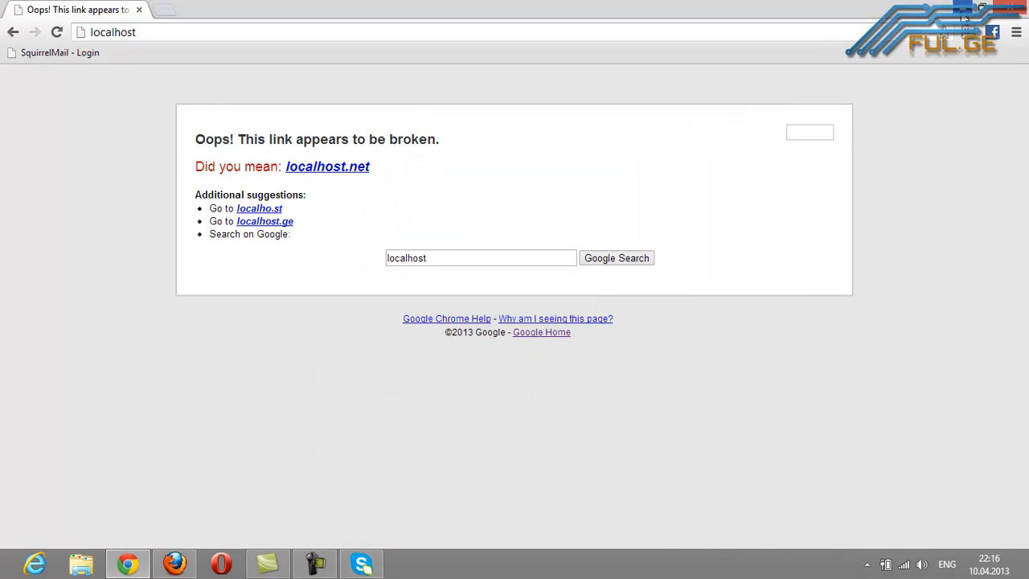
# Uncover the desktop, run the xampp-win32-1.8.1-VC9 installer and advance the setup wizard to component selection
pyautogui.doubleClick(836, 9)
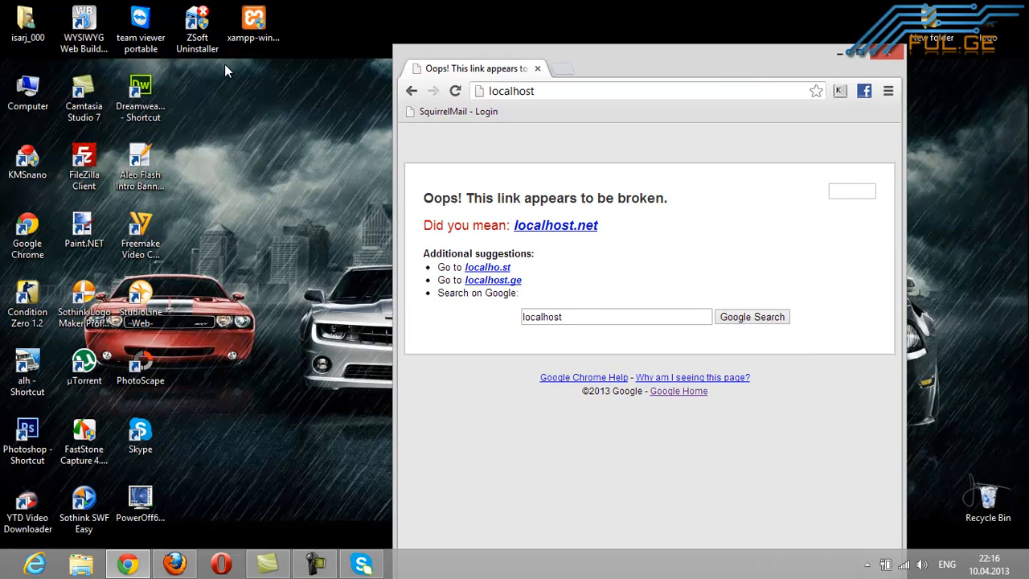
pyautogui.click(253, 26)
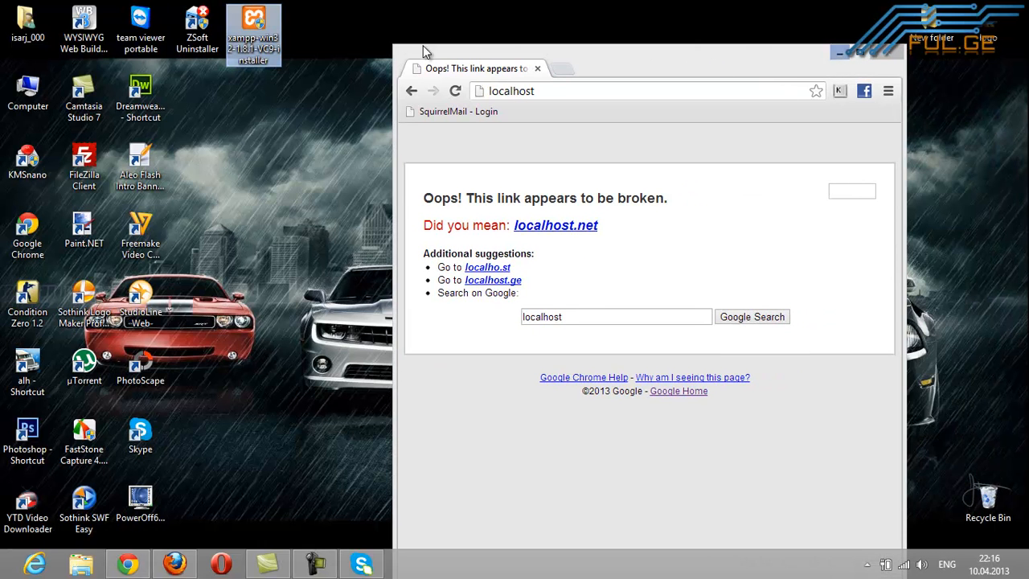
pyautogui.doubleClick(257, 33)
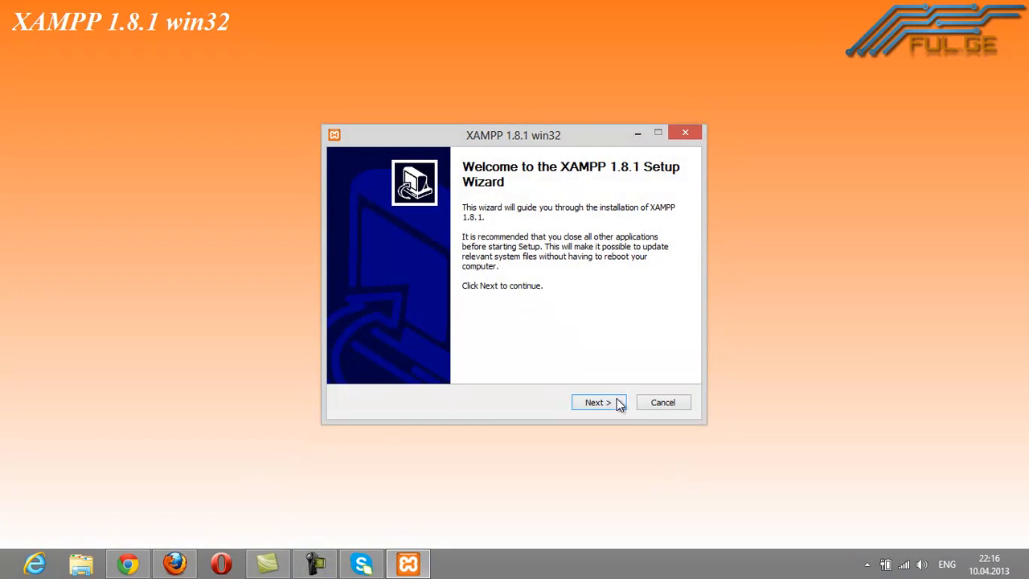
pyautogui.click(616, 402)
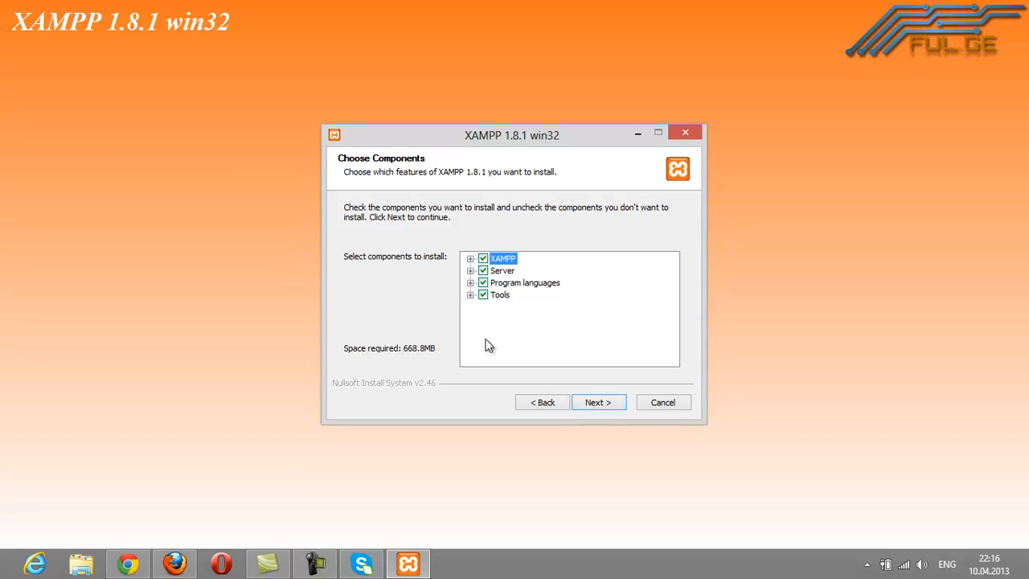
# Review the XAMPP and Server component groups, keep all components selected and run the installation
pyautogui.click(470, 258)
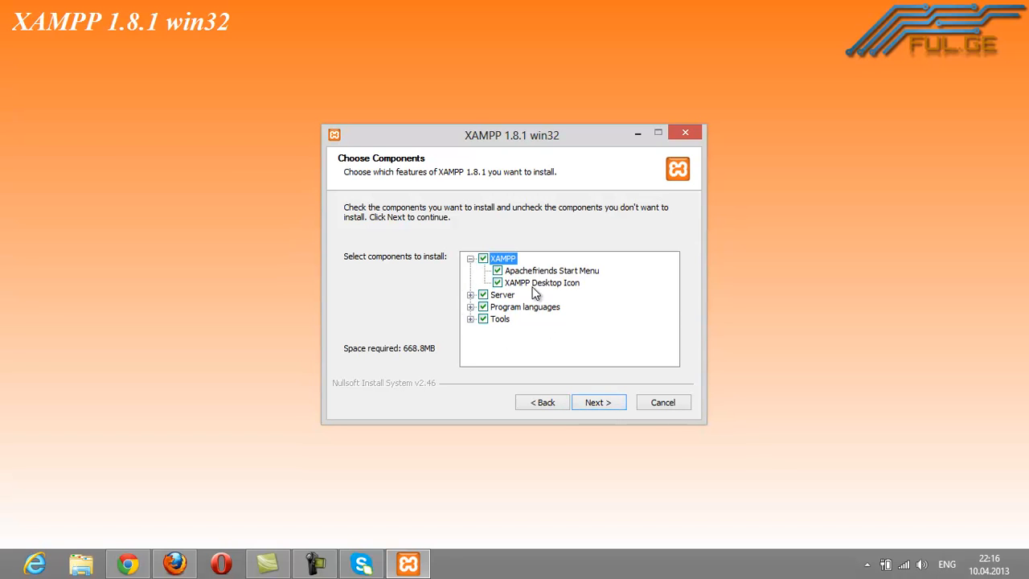
pyautogui.click(470, 258)
pyautogui.click(470, 271)
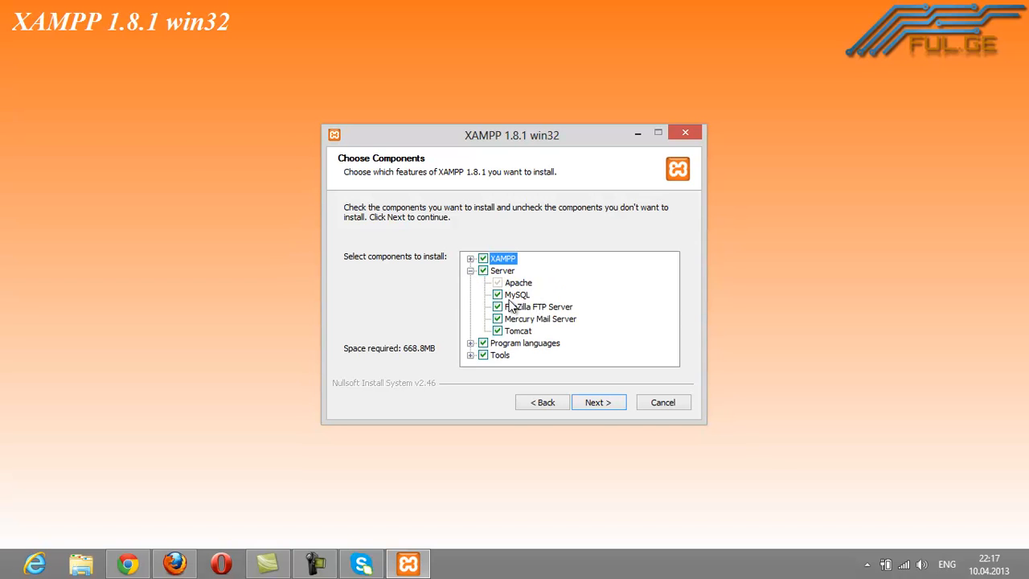
pyautogui.click(470, 271)
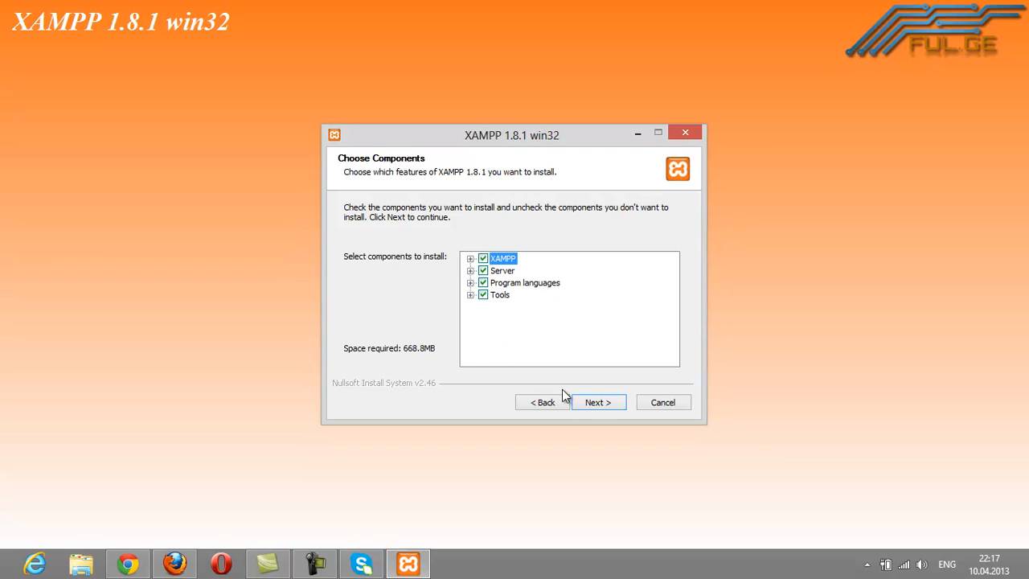
pyautogui.click(589, 403)
pyautogui.click(595, 404)
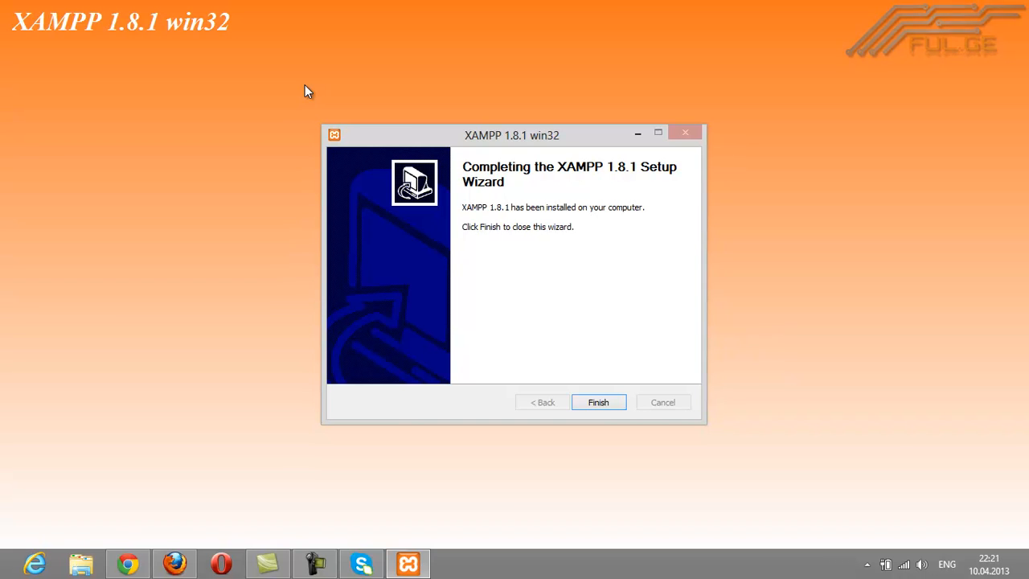
# Finish the setup wizard, open the XAMPP Control Panel and shift its window slightly
pyautogui.click(605, 405)
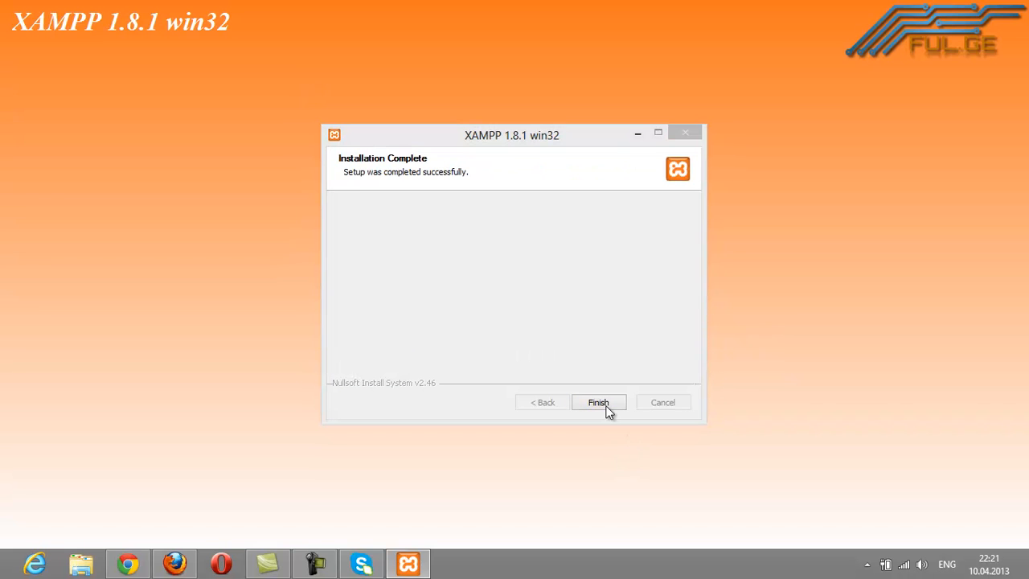
pyautogui.click(577, 334)
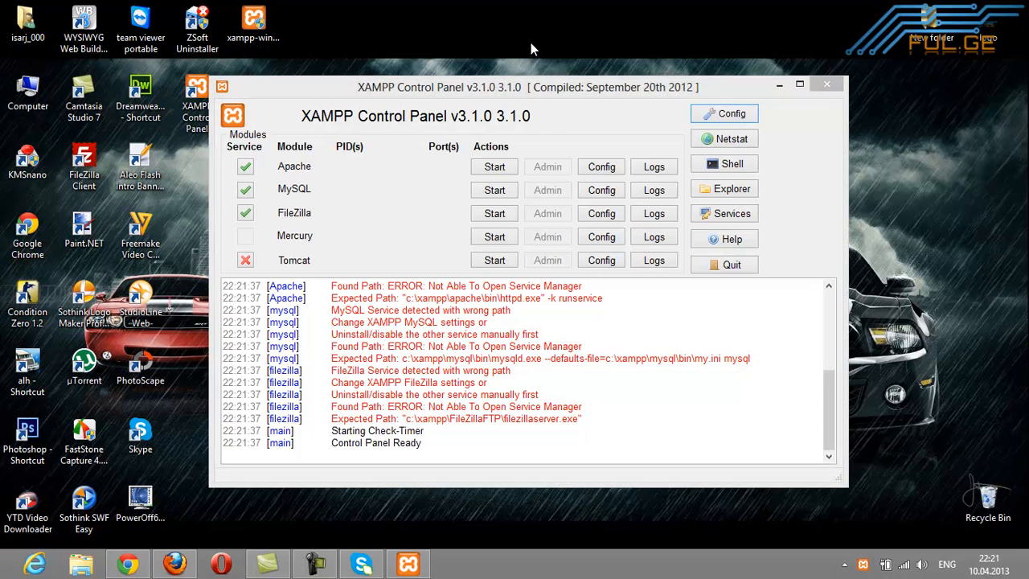
pyautogui.rightClick(530, 43)
pyautogui.click(568, 86)
pyautogui.moveTo(435, 87); pyautogui.dragTo(457, 103)
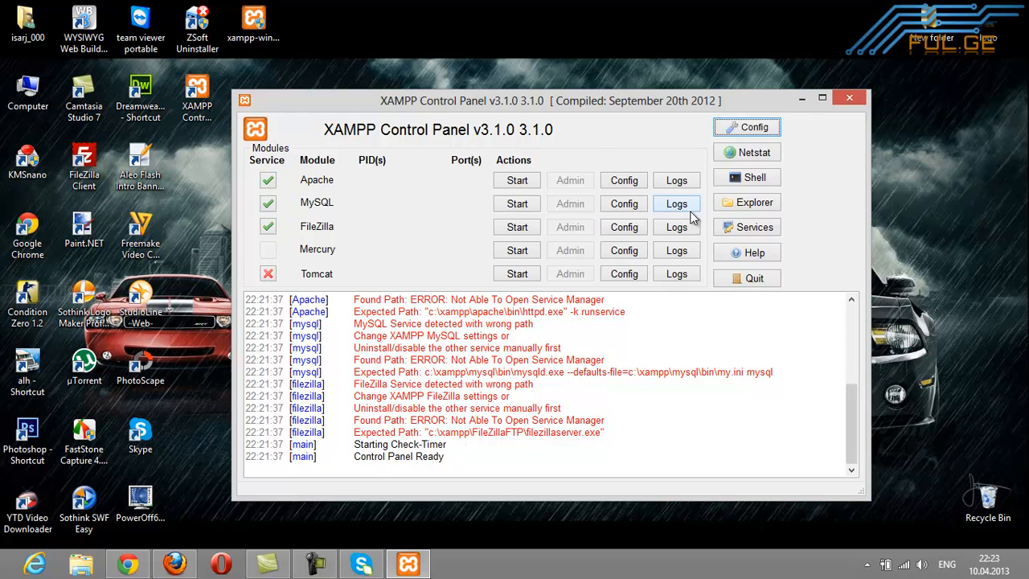
# Close the XAMPP Control Panel window and start Apache through its system tray icon
pyautogui.click(848, 103)
pyautogui.click(867, 564)
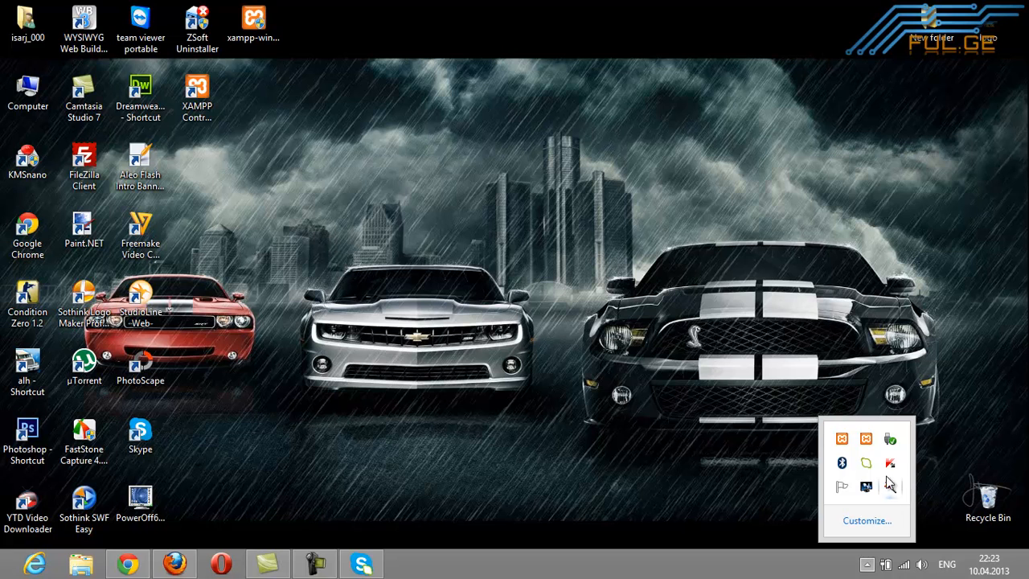
pyautogui.rightClick(866, 439)
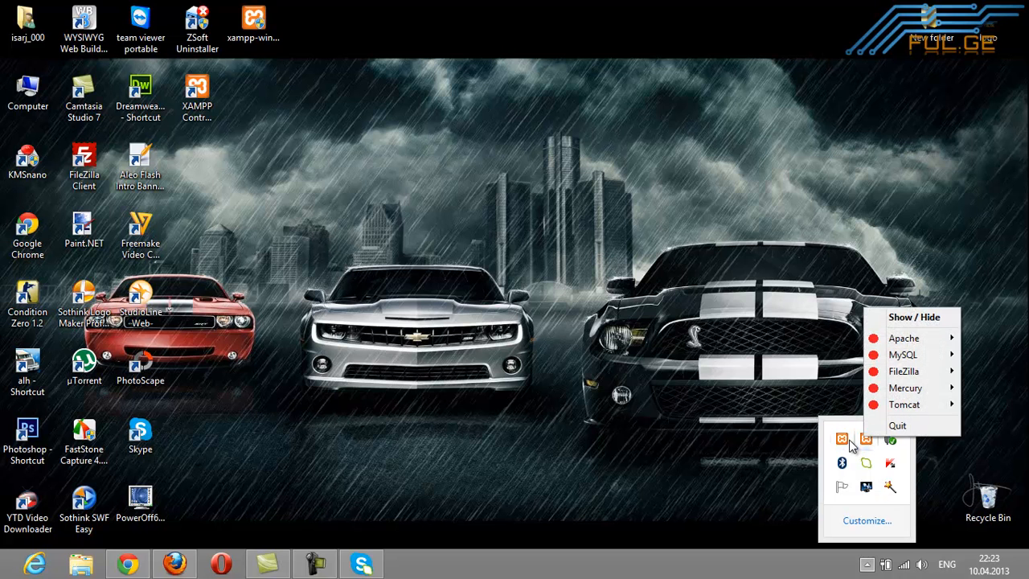
pyautogui.moveTo(902, 340)
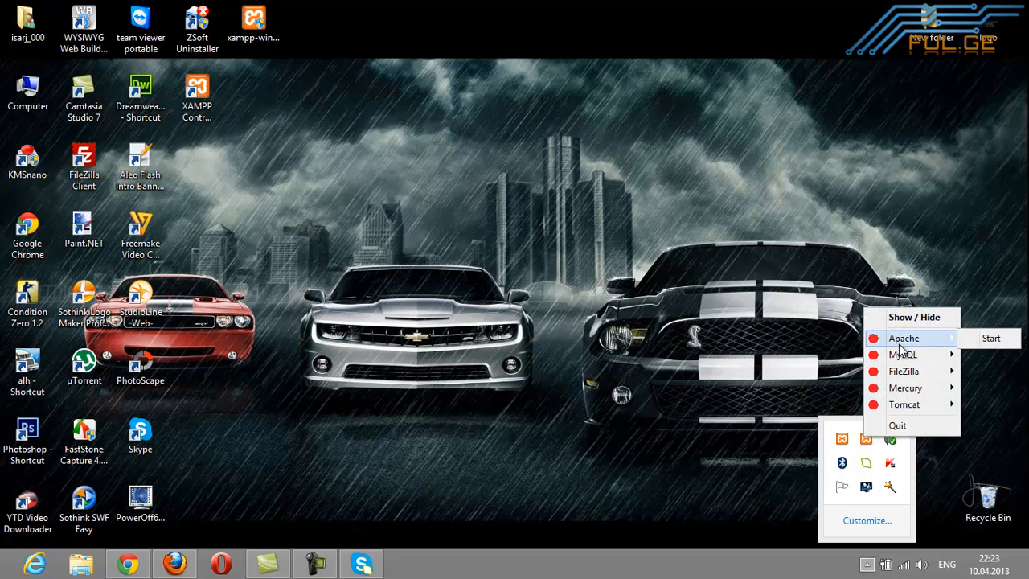
pyautogui.click(991, 339)
# Start MySQL through the XAMPP icon in the system tray
pyautogui.click(867, 565)
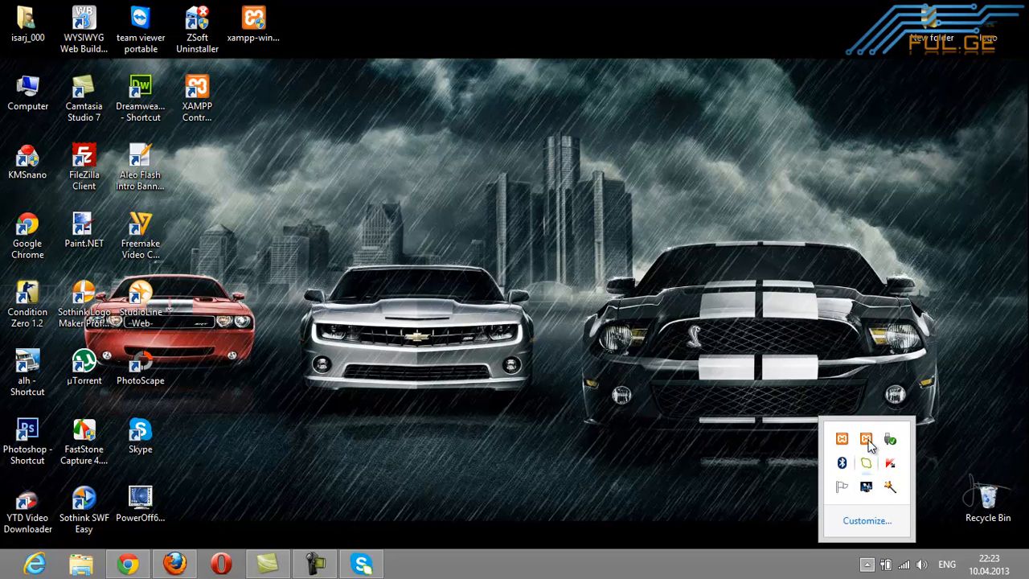
pyautogui.click(756, 387)
pyautogui.rightClick(637, 336)
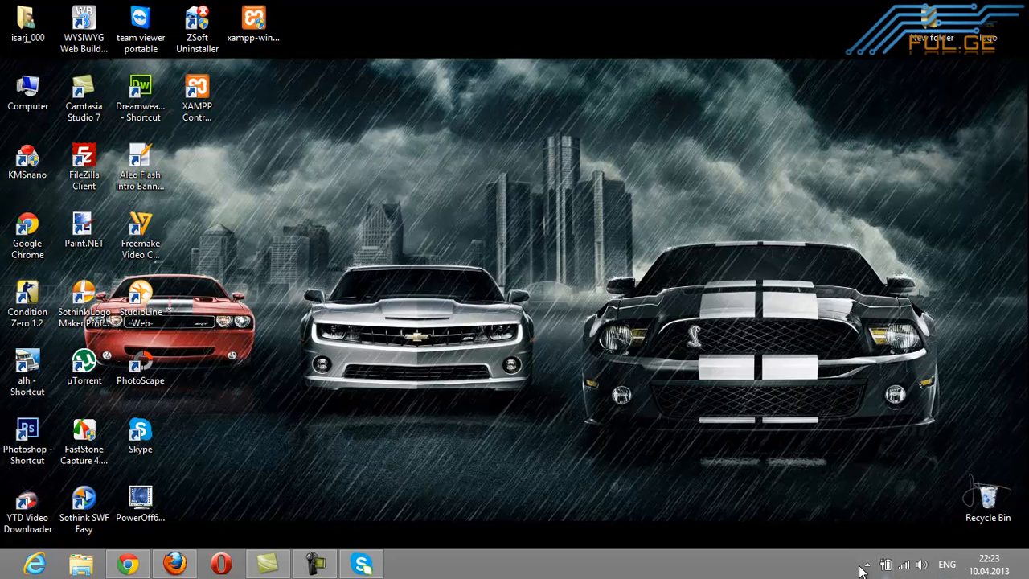
pyautogui.click(866, 565)
pyautogui.rightClick(843, 439)
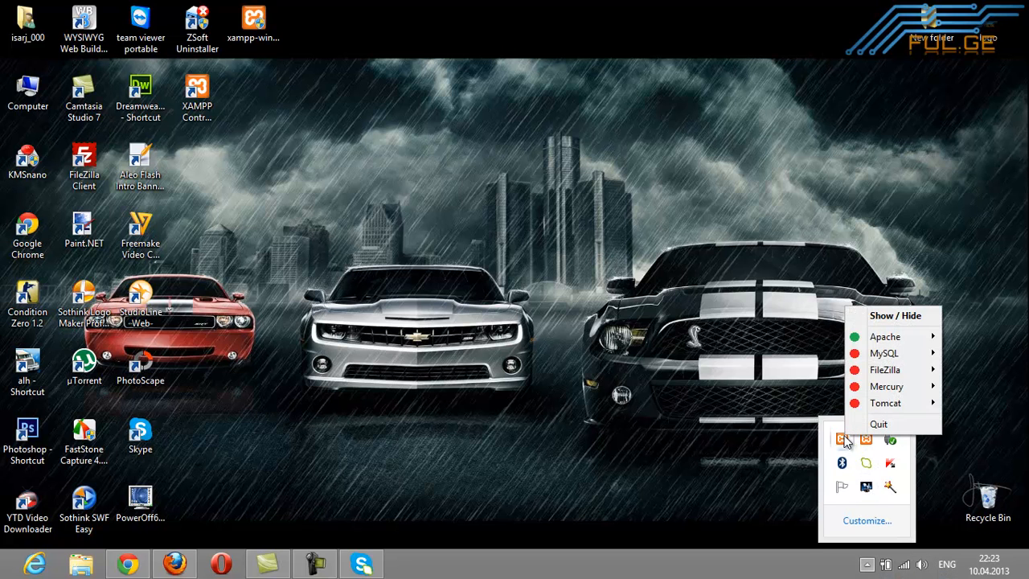
pyautogui.moveTo(910, 352)
pyautogui.click(965, 353)
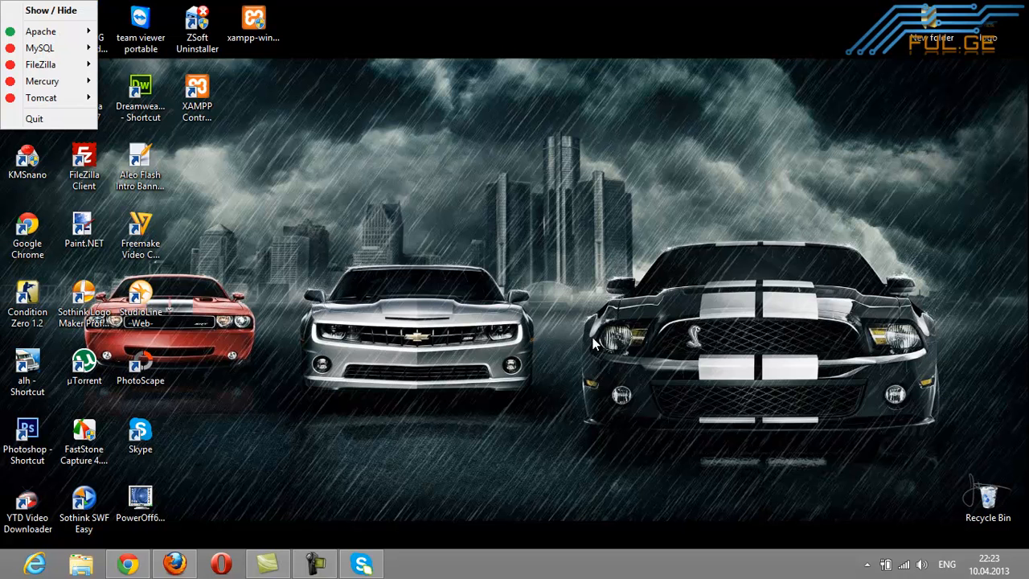
# Check the running status of the Apache and MySQL modules through the XAMPP system tray icons
pyautogui.click(867, 565)
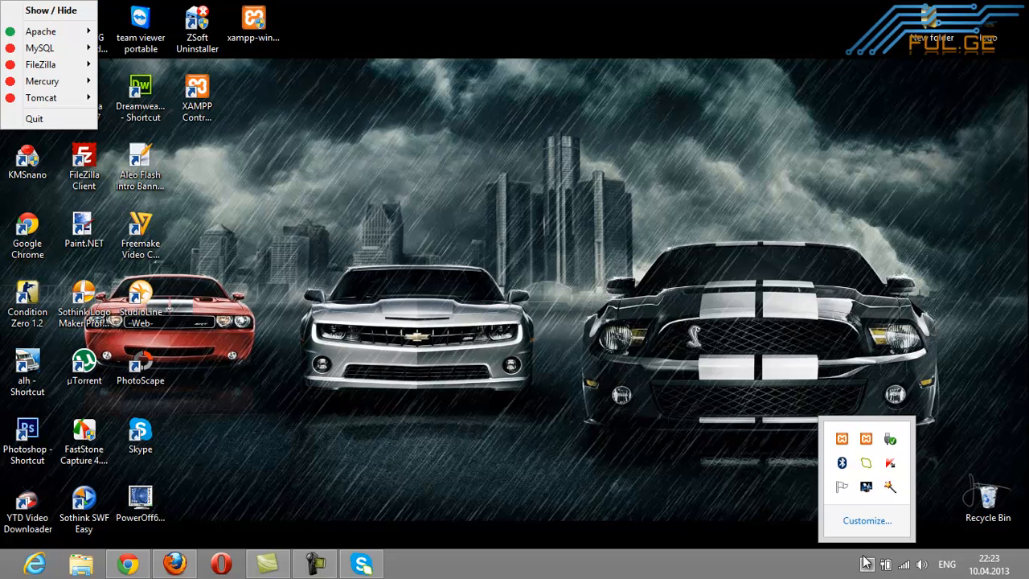
pyautogui.rightClick(864, 448)
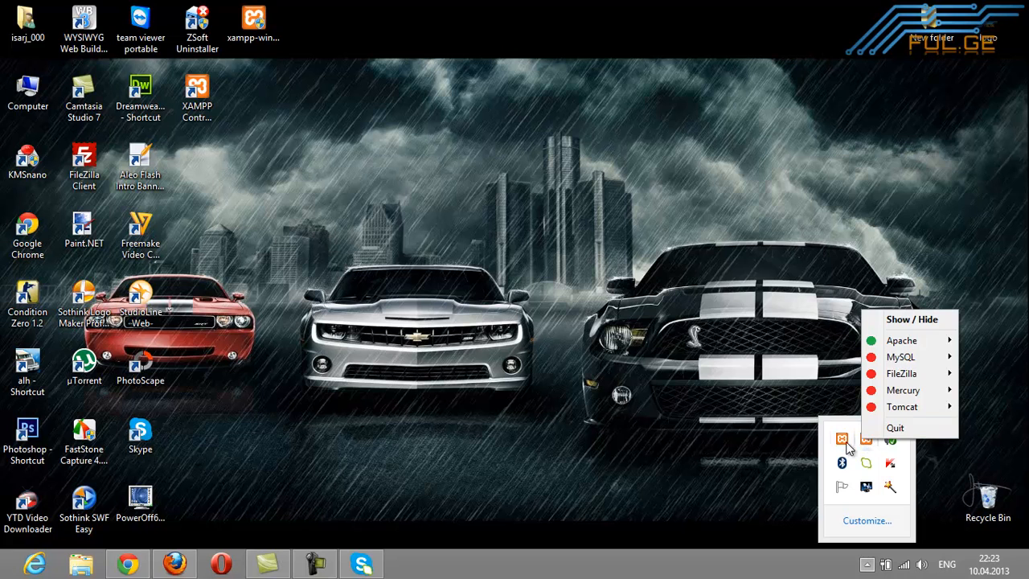
pyautogui.click(842, 447)
pyautogui.rightClick(842, 447)
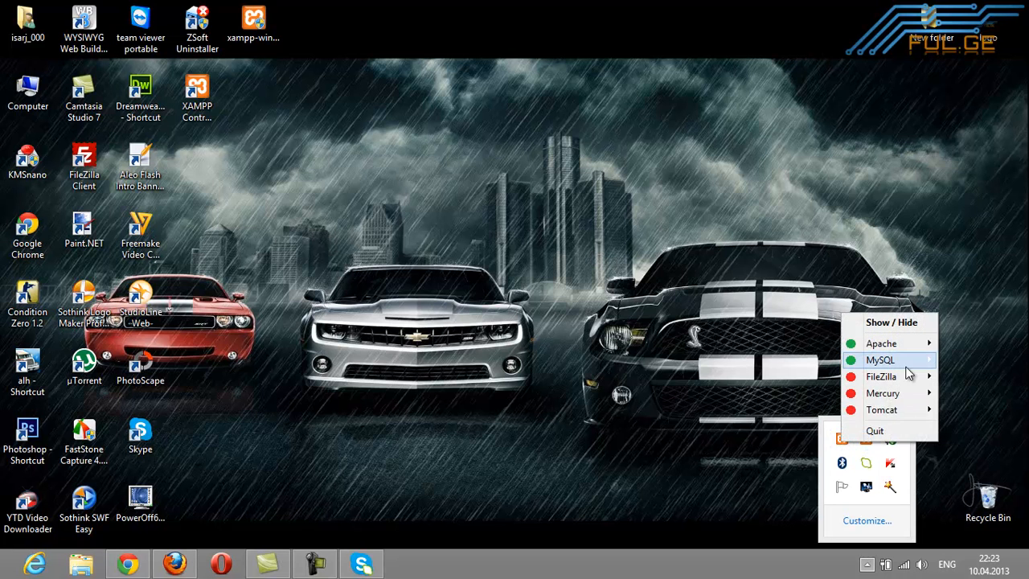
pyautogui.click(888, 575)
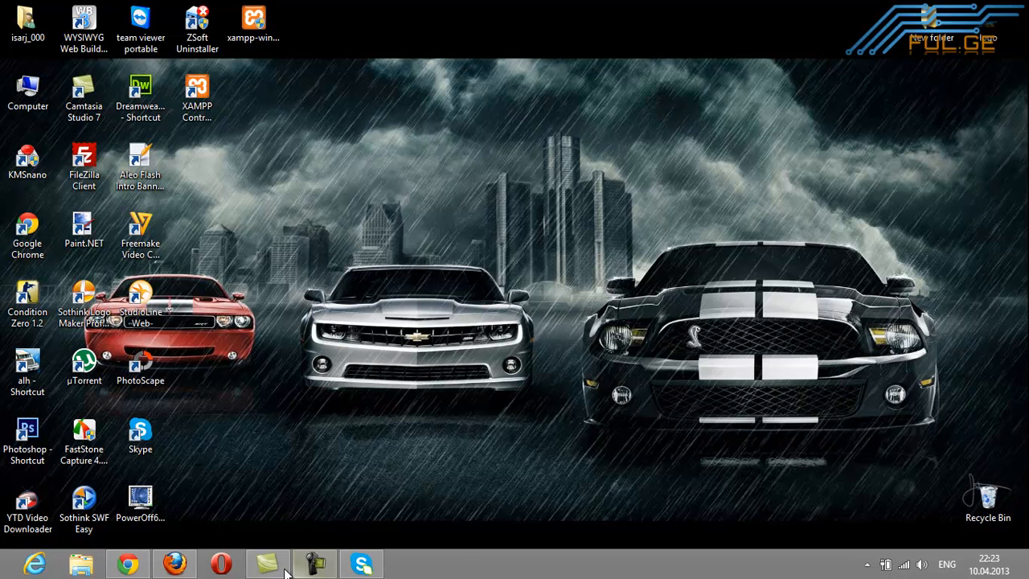
# Switch to Chrome, reload the XAMPP start page at localhost/xampp/splash.php and minimize the browser
pyautogui.click(128, 564)
pyautogui.click(56, 33)
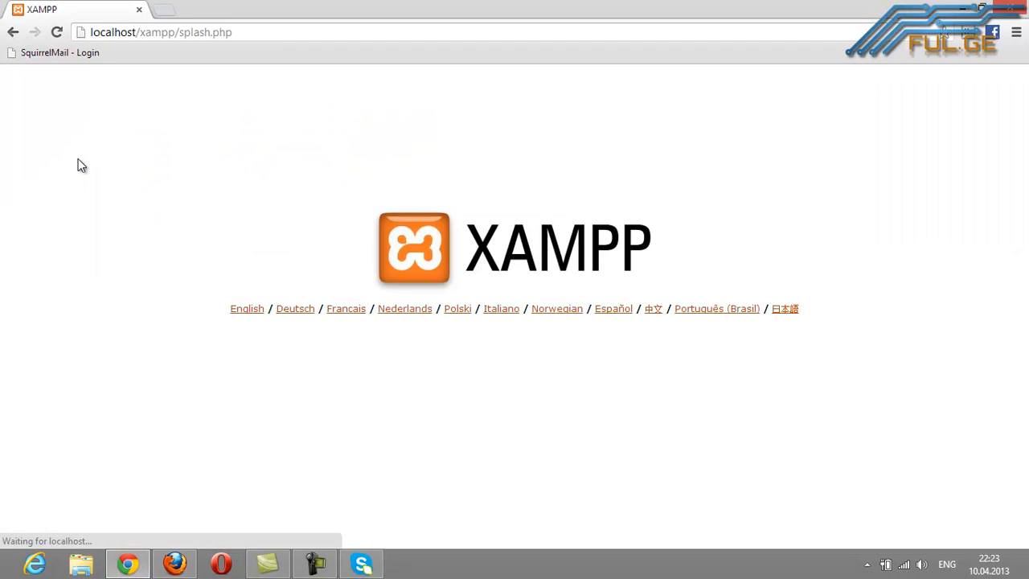
pyautogui.moveTo(548, 347); pyautogui.dragTo(459, 454)
pyautogui.click(255, 206)
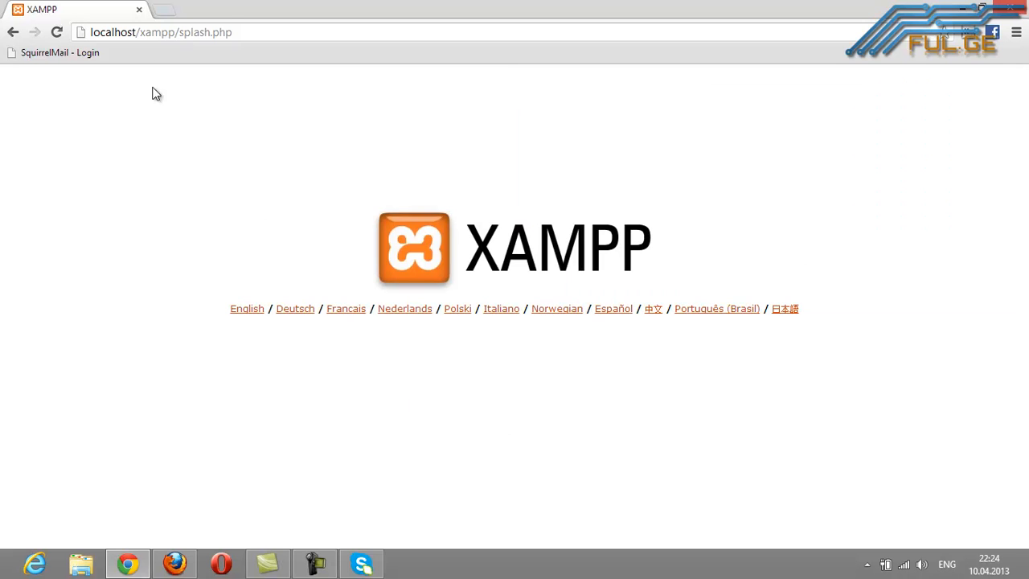
pyautogui.click(157, 33)
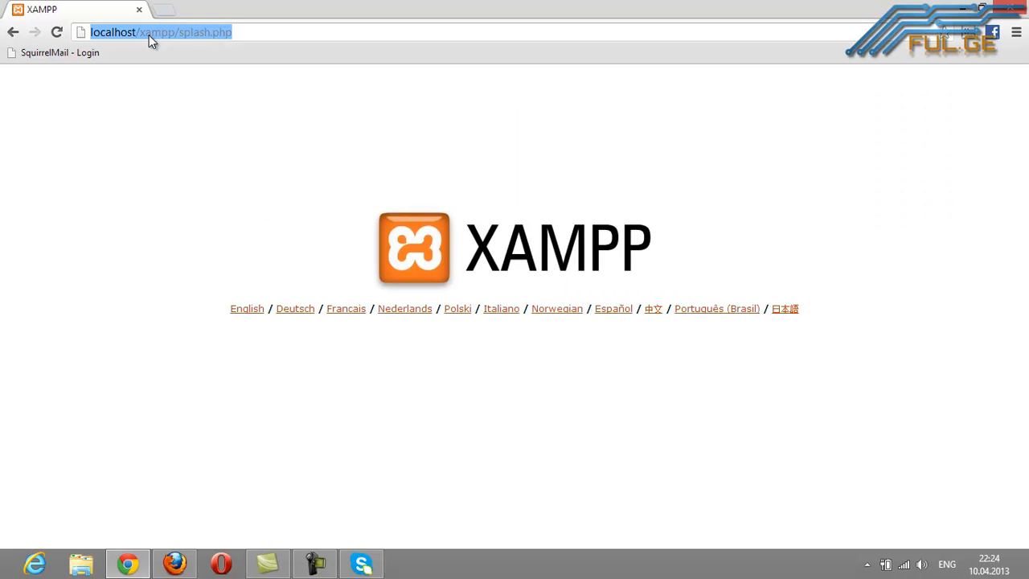
pyautogui.click(963, 7)
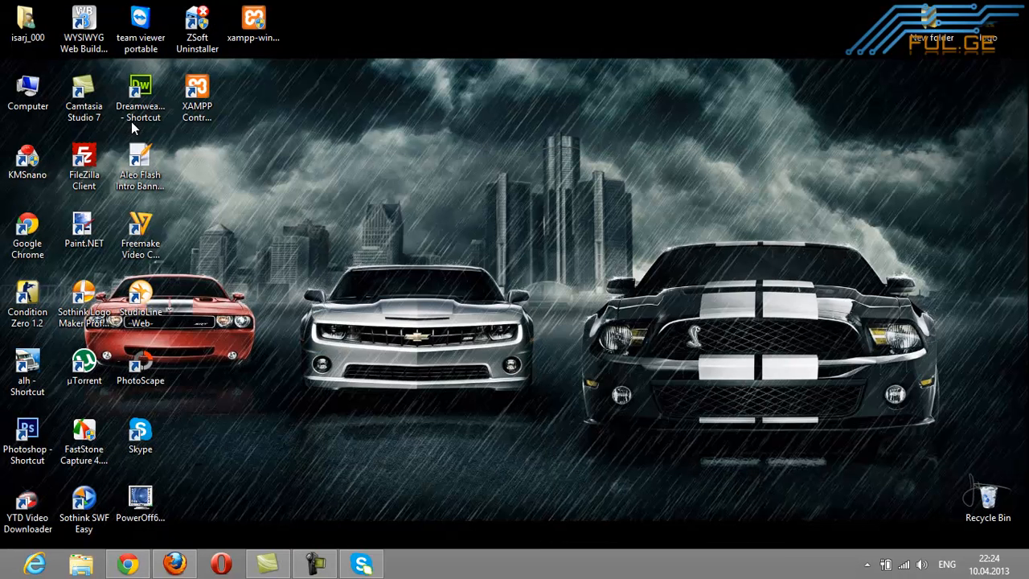
# Show the XAMPP Control Panel from the system tray and open phpMyAdmin through MySQL's Admin function
pyautogui.click(867, 564)
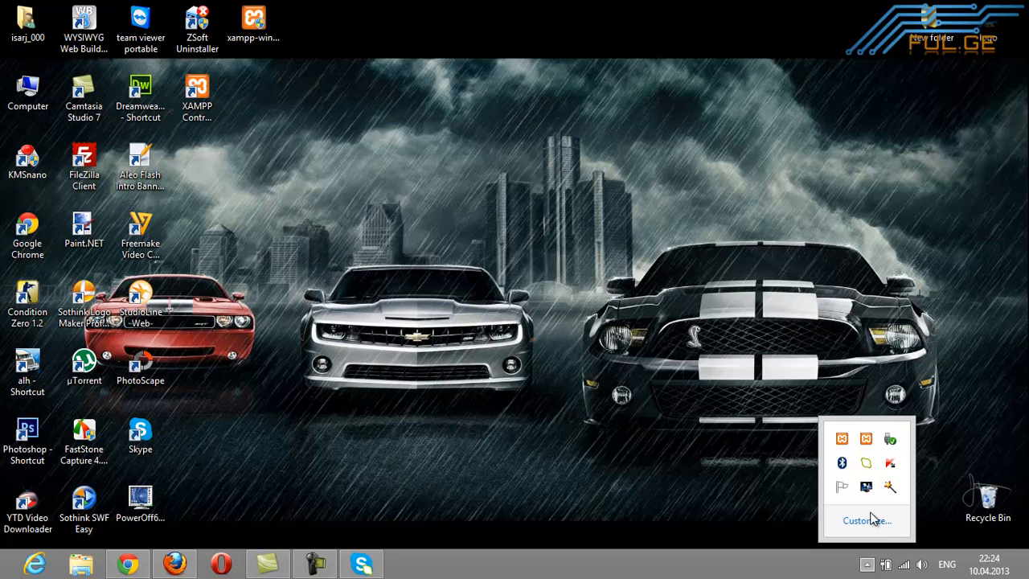
pyautogui.rightClick(865, 440)
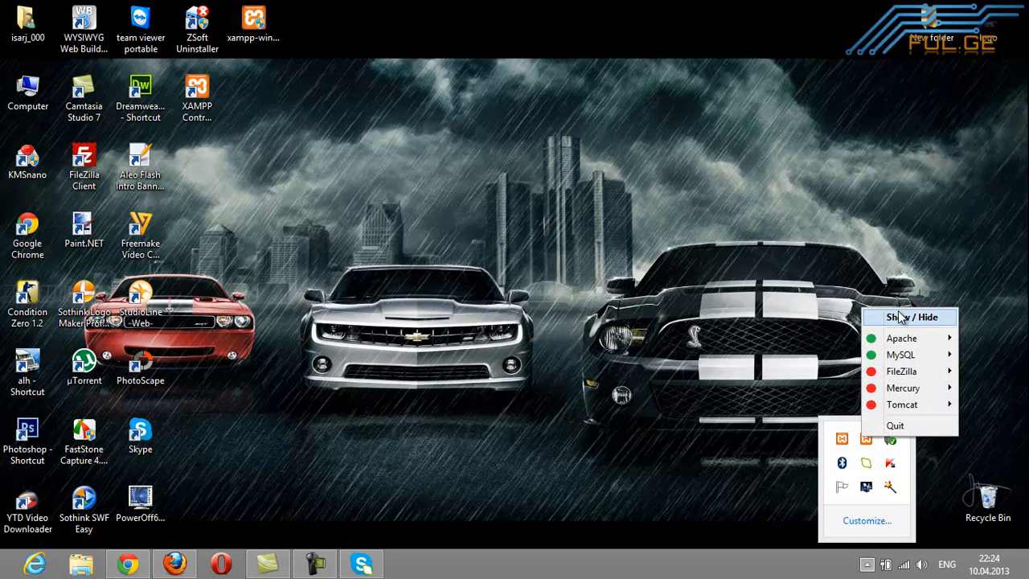
pyautogui.click(900, 317)
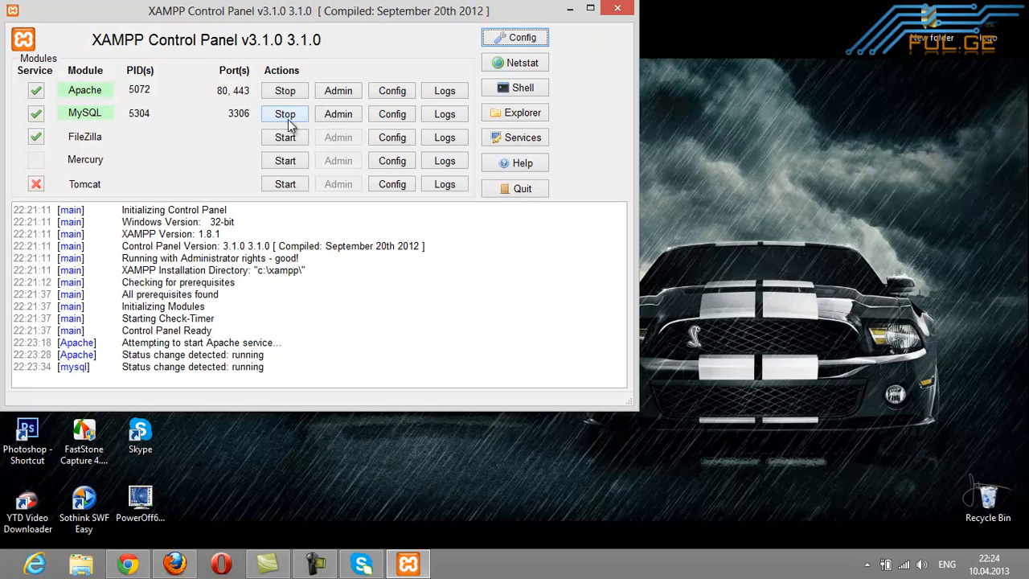
pyautogui.click(354, 115)
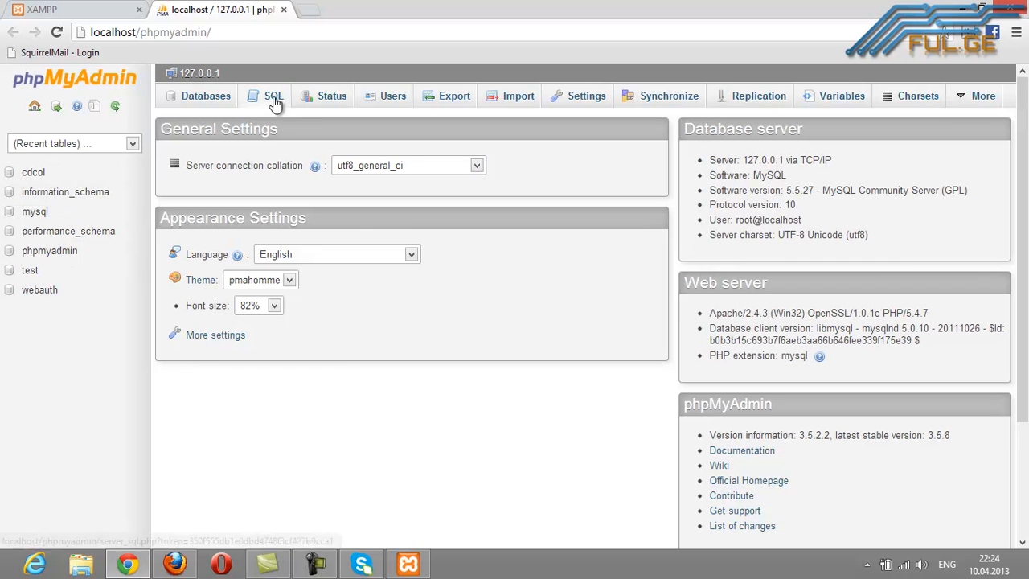
# Look over the recent tables and the phpMyAdmin home page, and close the phpMyAdmin tab
pyautogui.click(45, 145)
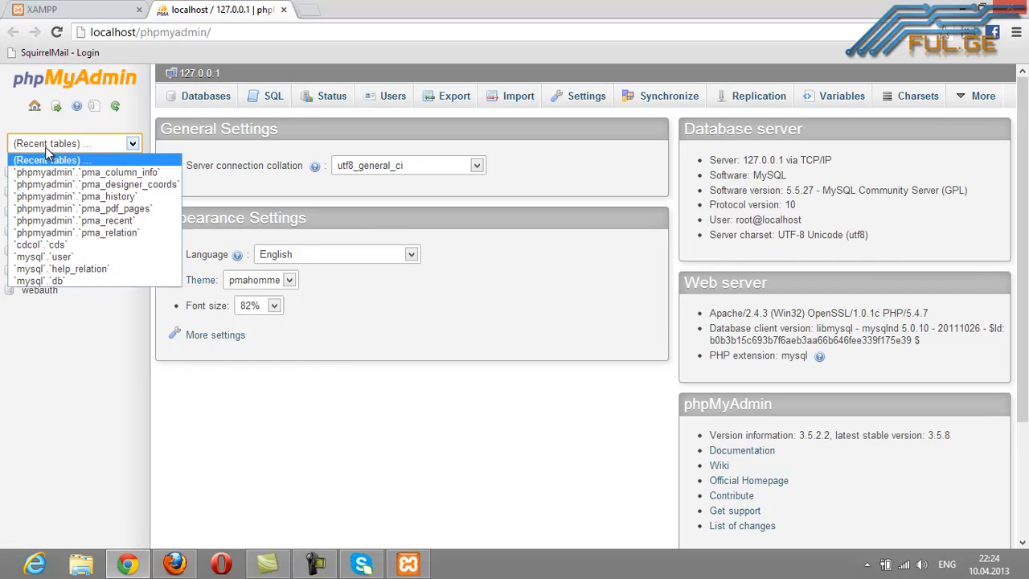
pyautogui.click(90, 144)
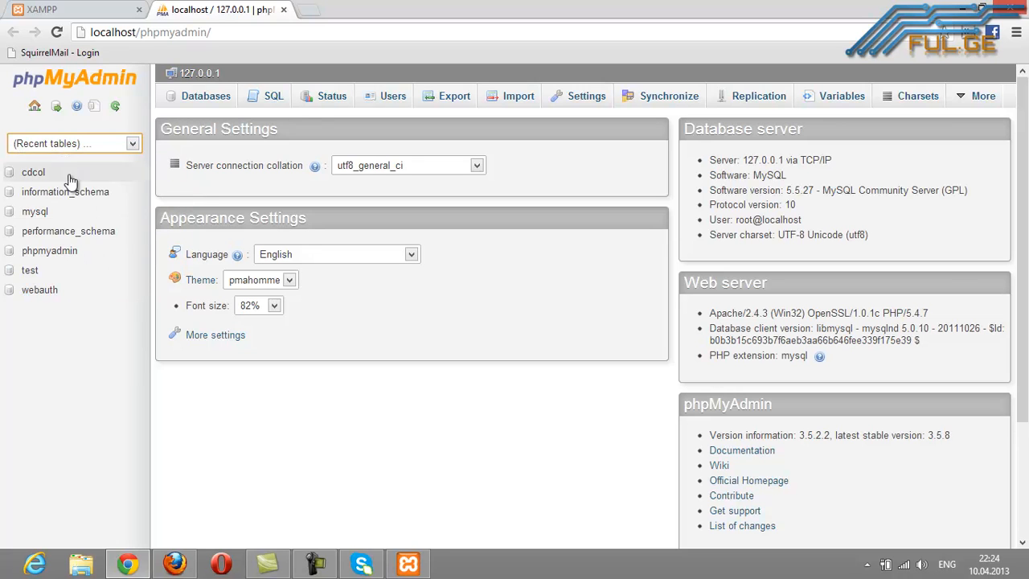
pyautogui.scroll(-2, 552, 434)
pyautogui.scroll(2, 549, 460)
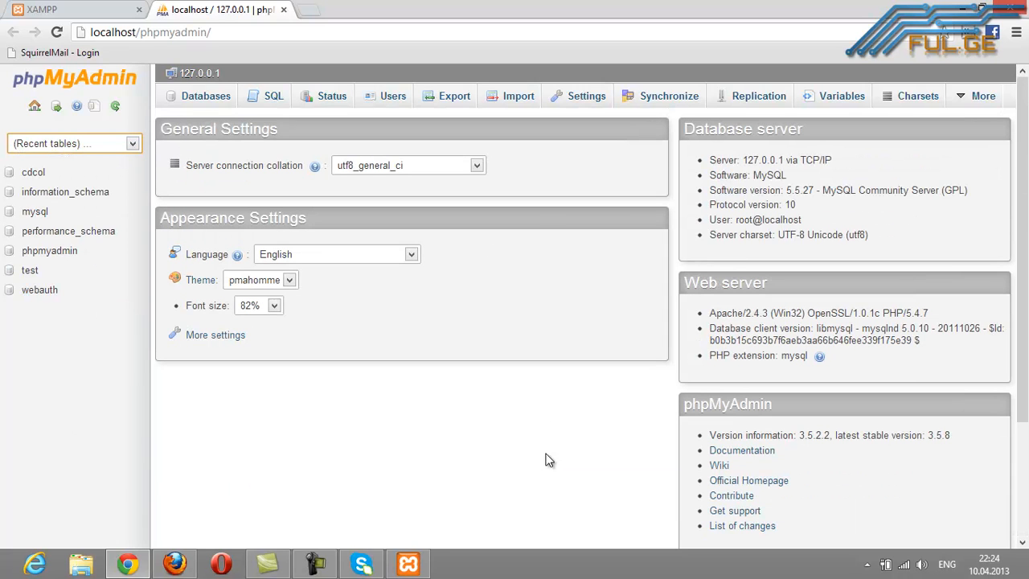
pyautogui.click(283, 10)
# Minimize the XAMPP Control Panel and load localhost again in Chrome
pyautogui.moveTo(862, 16); pyautogui.dragTo(773, 55)
pyautogui.click(568, 9)
pyautogui.moveTo(594, 54); pyautogui.dragTo(595, 1)
pyautogui.click(180, 33)
pyautogui.moveTo(138, 32); pyautogui.dragTo(347, 47)
pyautogui.press('Return')
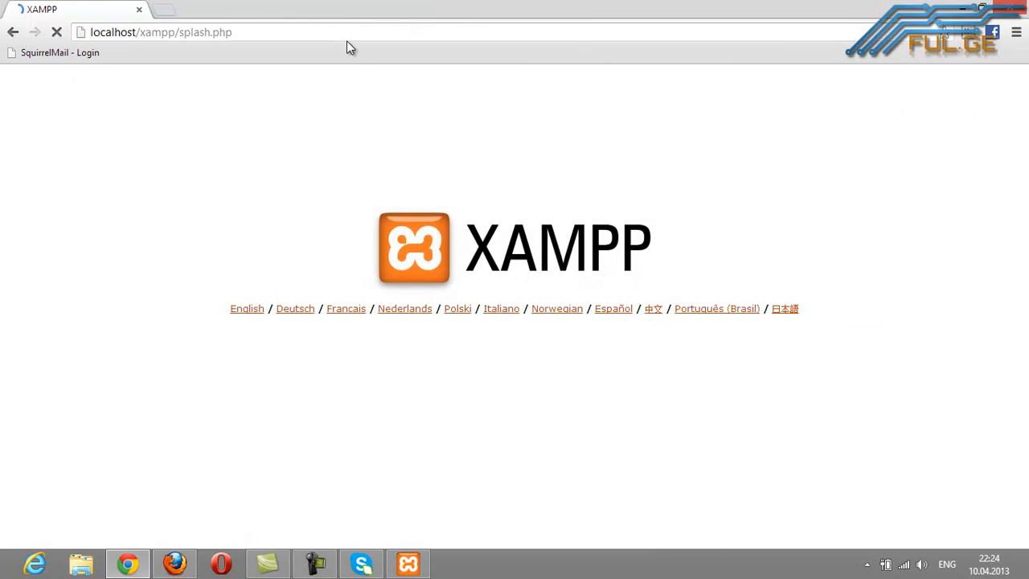
# Place Chrome and a File Explorer window showing the C:\xampp folder side by side, each filling half the screen
pyautogui.moveTo(228, 14); pyautogui.dragTo(1028, 121)
pyautogui.doubleClick(24, 83)
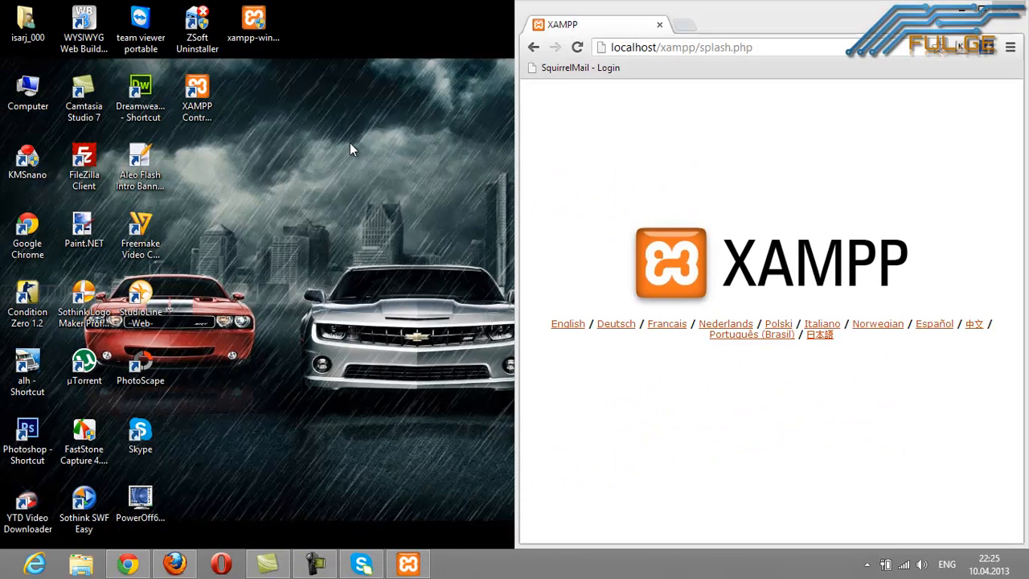
pyautogui.click(423, 301)
pyautogui.doubleClick(424, 302)
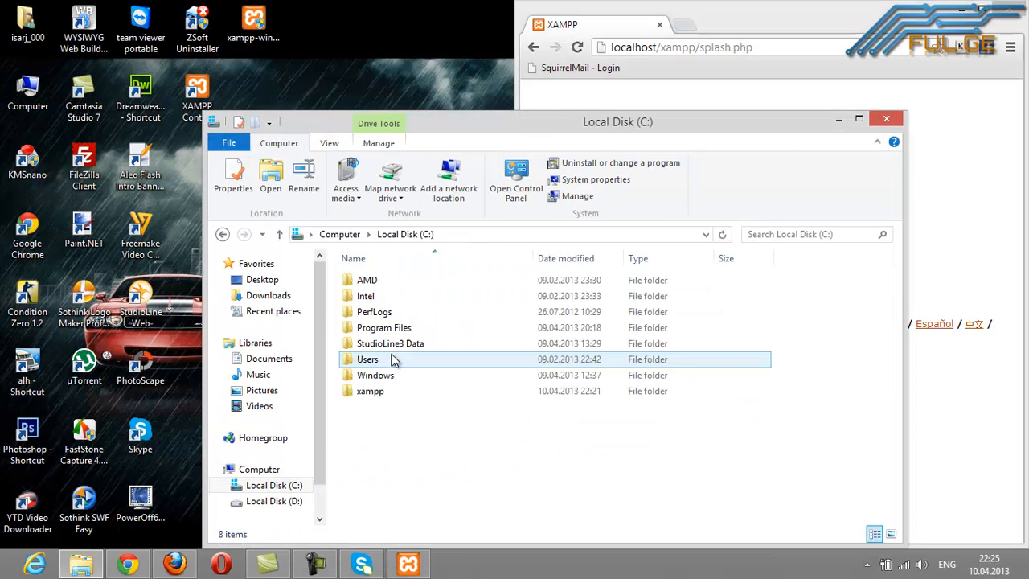
pyautogui.doubleClick(371, 393)
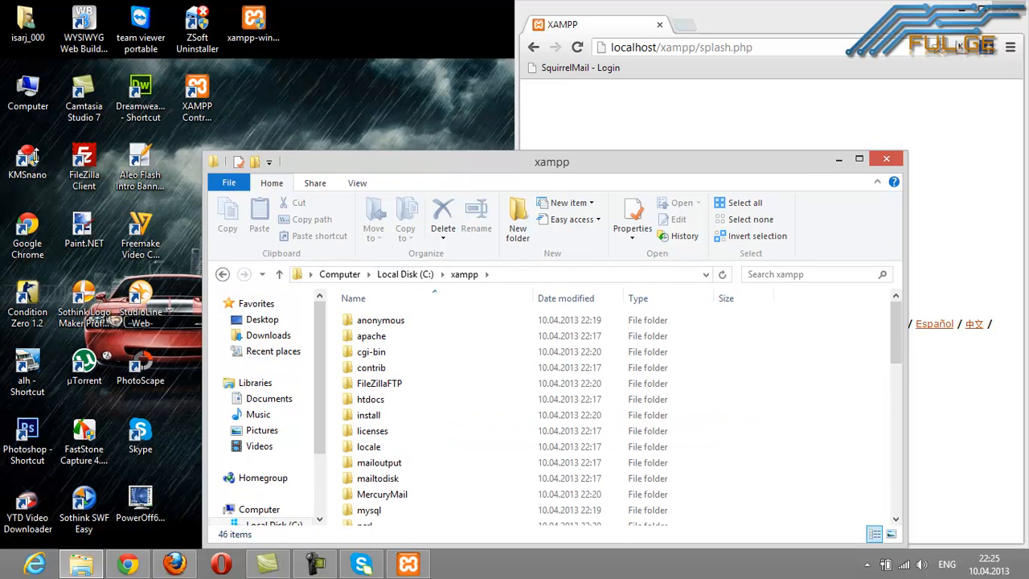
pyautogui.moveTo(374, 122); pyautogui.dragTo(2, 144)
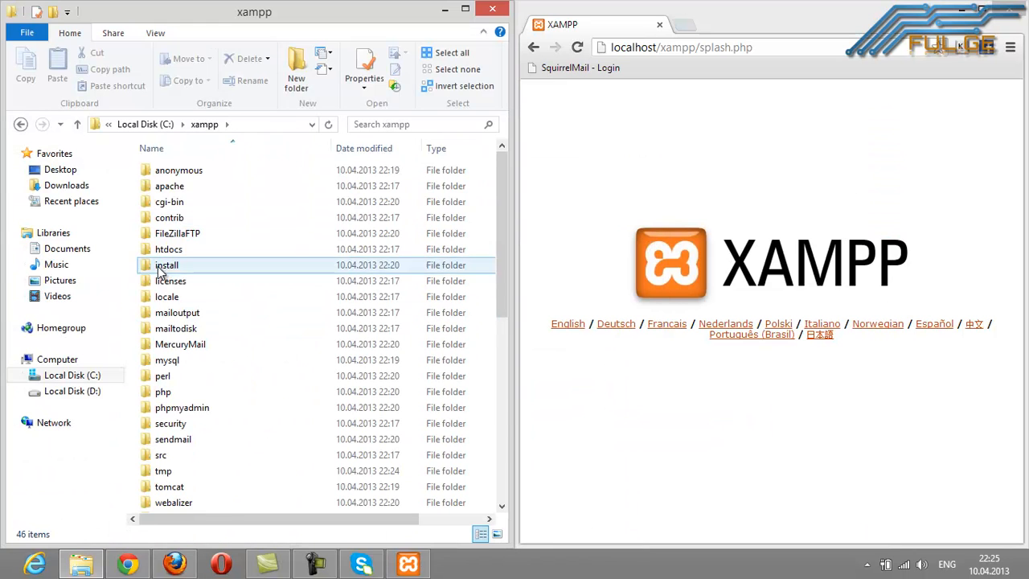
# Browse the contents of the xampp folder and return to the root of Local Disk (C:)
pyautogui.click(169, 220)
pyautogui.scroll(-5, 207, 345)
pyautogui.click(19, 126)
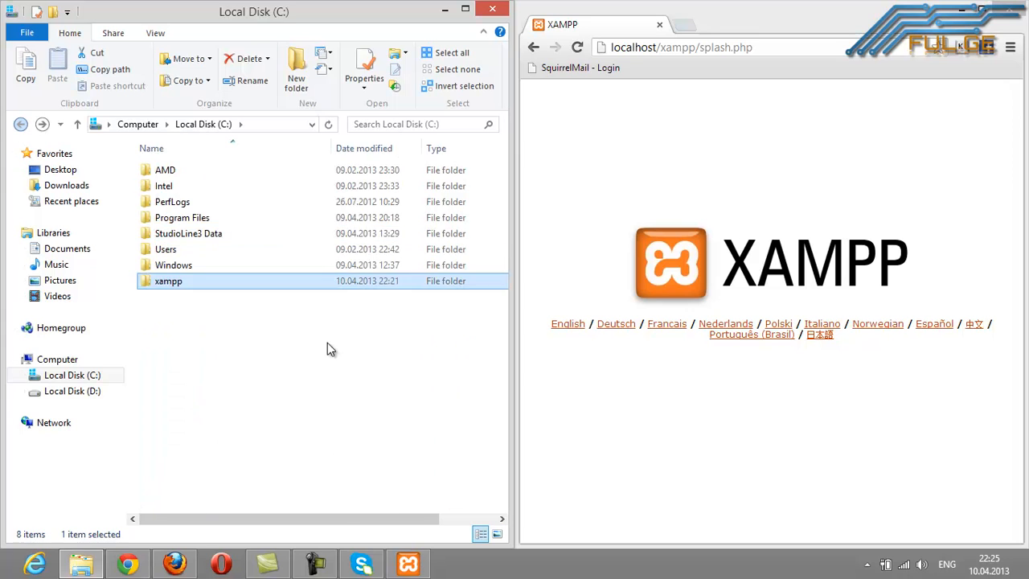
# Open the xampp folder on Local Disk (C:) and go into its htdocs subfolder
pyautogui.doubleClick(184, 283)
pyautogui.click(170, 266)
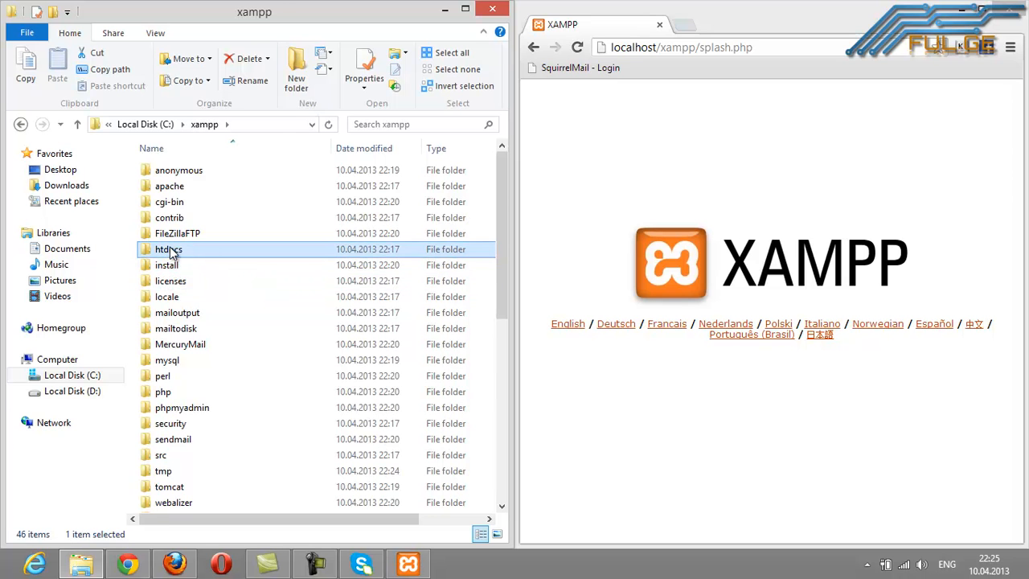
pyautogui.doubleClick(171, 250)
# Copy all the files and folders in htdocs, and delete them from the folder
pyautogui.moveTo(275, 413); pyautogui.dragTo(140, 148)
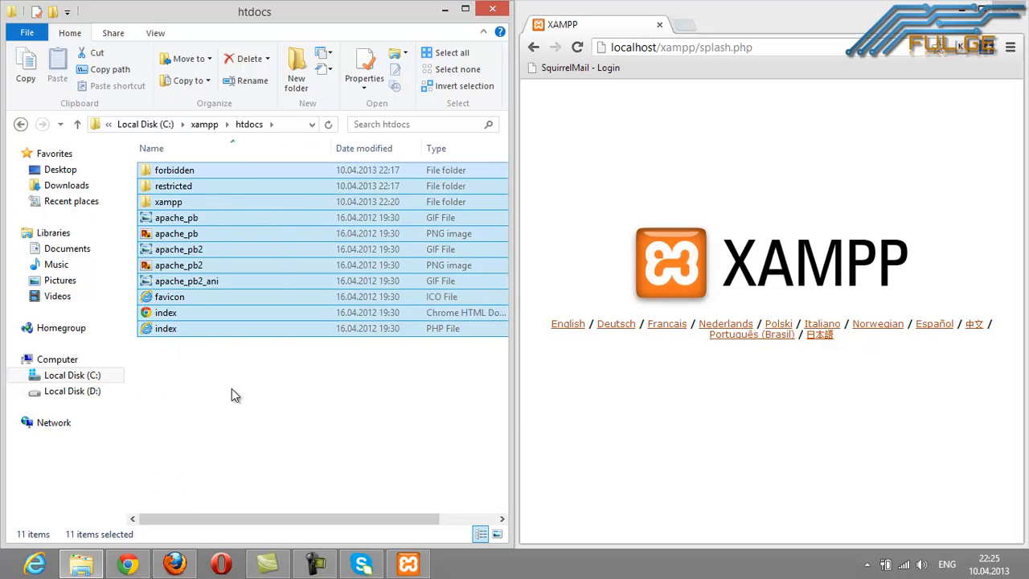
pyautogui.click(257, 422)
pyautogui.moveTo(212, 392); pyautogui.dragTo(161, 175)
pyautogui.rightClick(171, 172)
pyautogui.moveTo(172, 342); pyautogui.dragTo(126, 165)
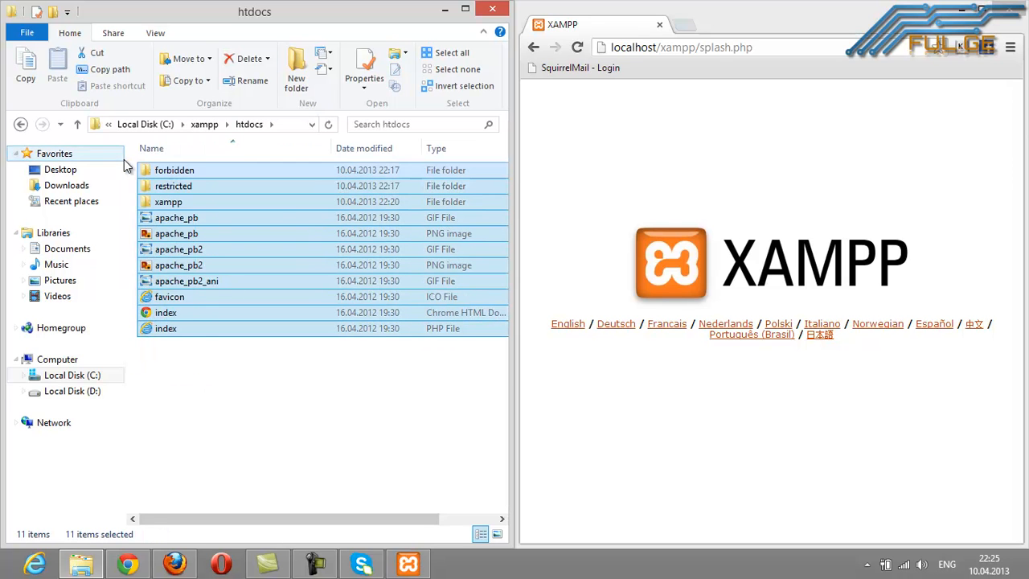
pyautogui.rightClick(197, 201)
pyautogui.click(253, 337)
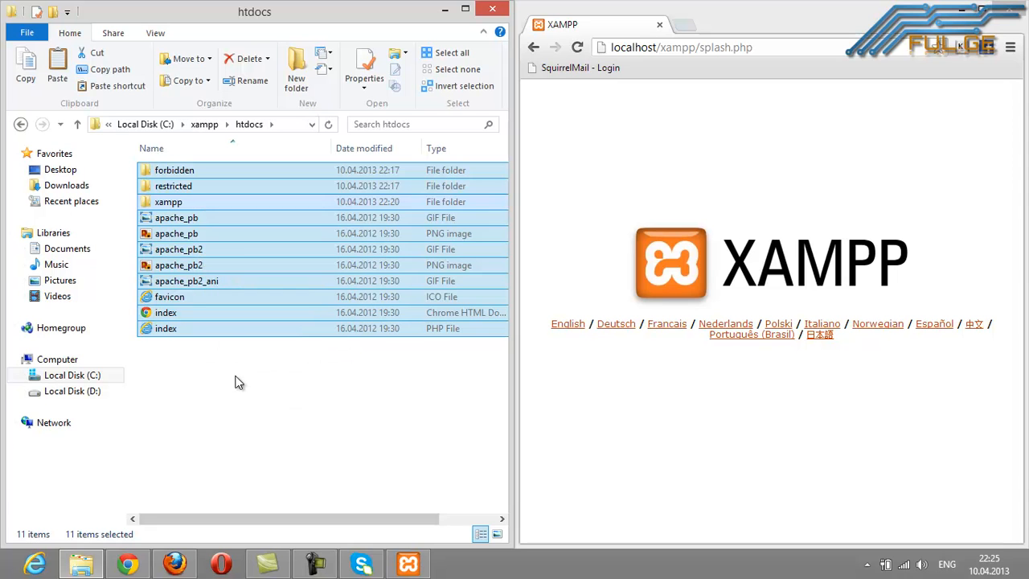
pyautogui.press('Delete')
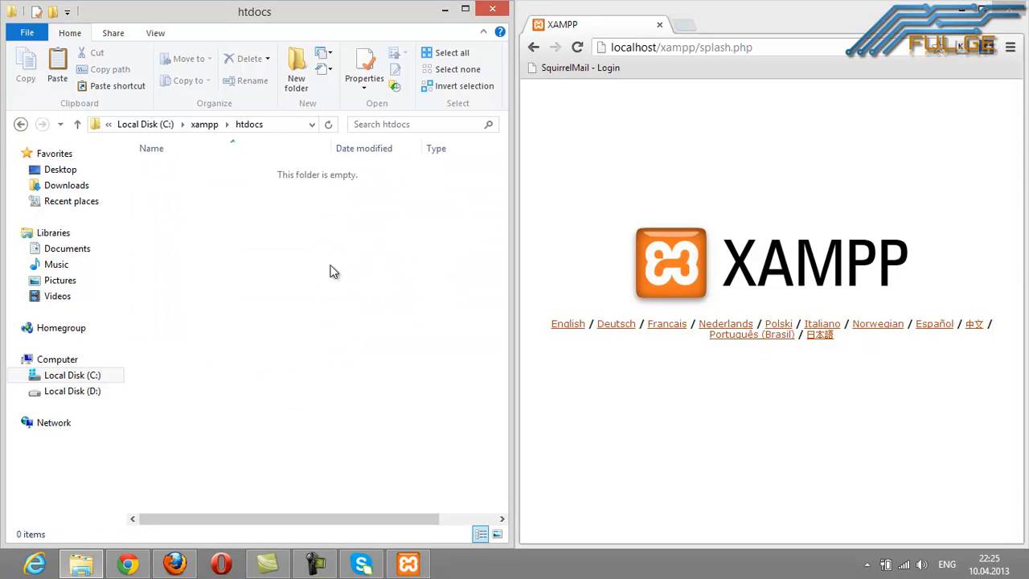
# Reload the XAMPP splash page in Chrome, and shorten the address to load the root of localhost
pyautogui.click(577, 47)
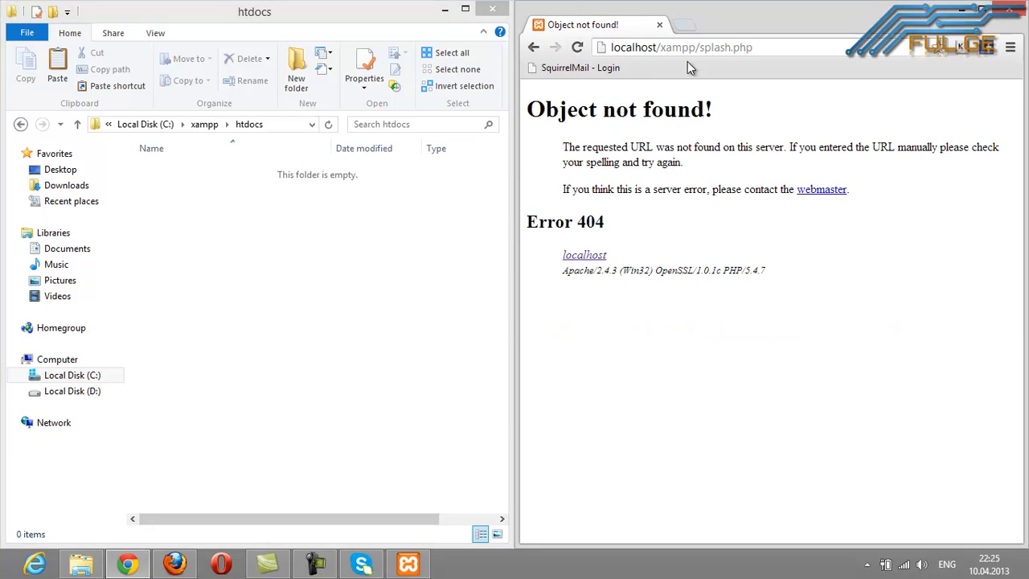
pyautogui.moveTo(624, 103); pyautogui.dragTo(611, 133)
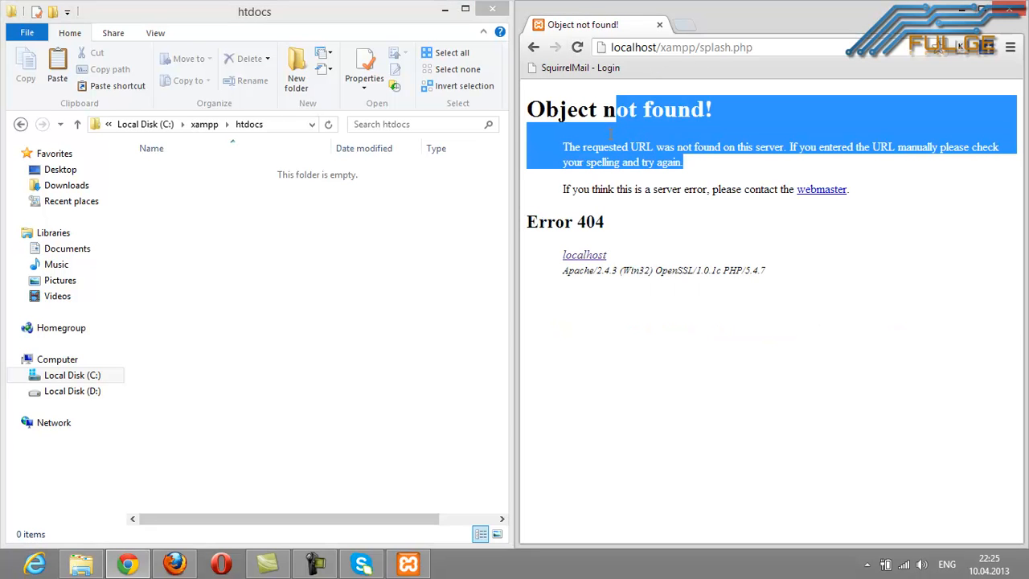
pyautogui.click(652, 48)
pyautogui.moveTo(657, 47); pyautogui.dragTo(904, 51)
pyautogui.press('BackSpace')
pyautogui.press('Return')
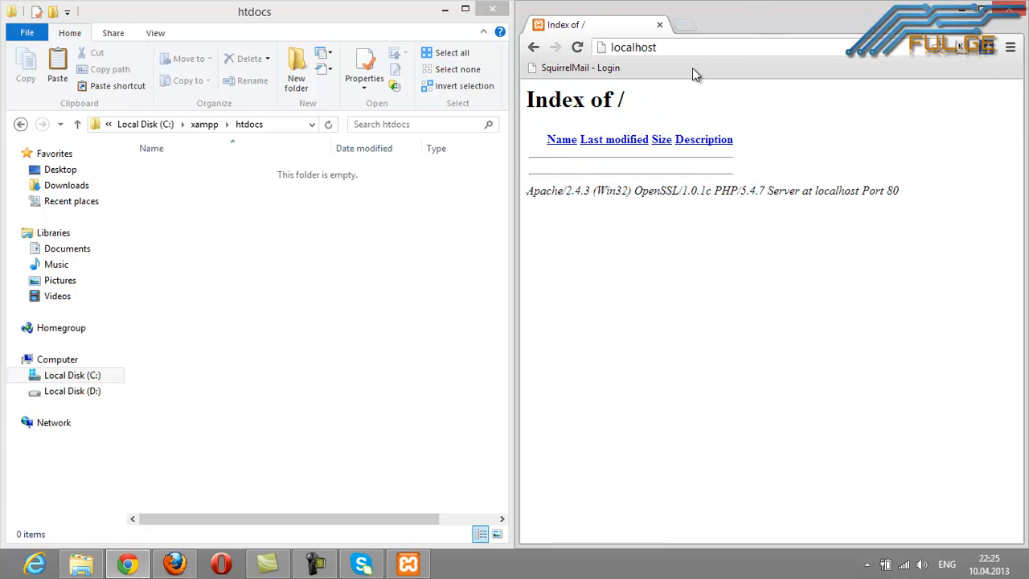
# Go back to the xampp folder, reopen htdocs, and compare its contents with the localhost index in Chrome
pyautogui.click(684, 47)
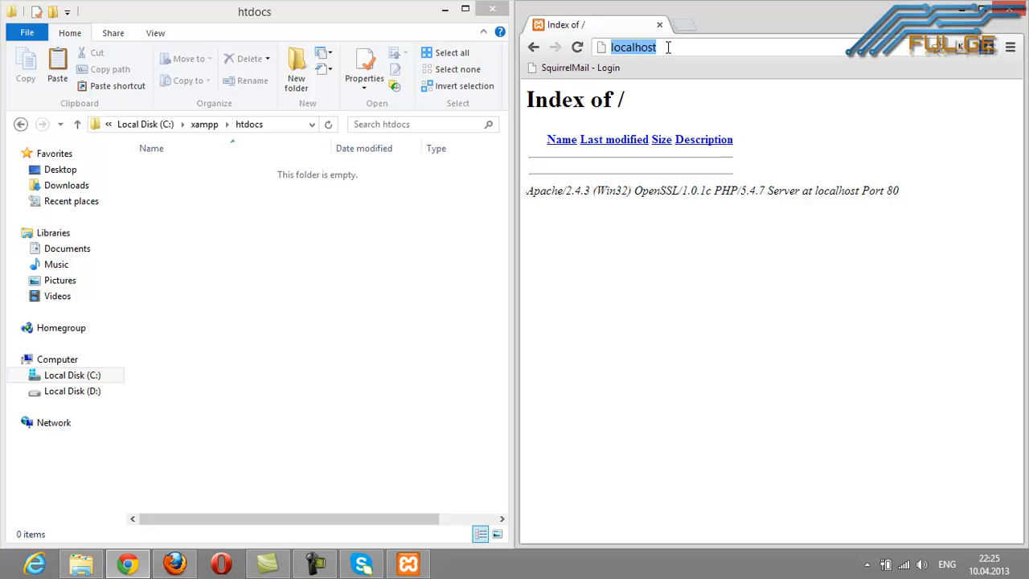
pyautogui.click(21, 123)
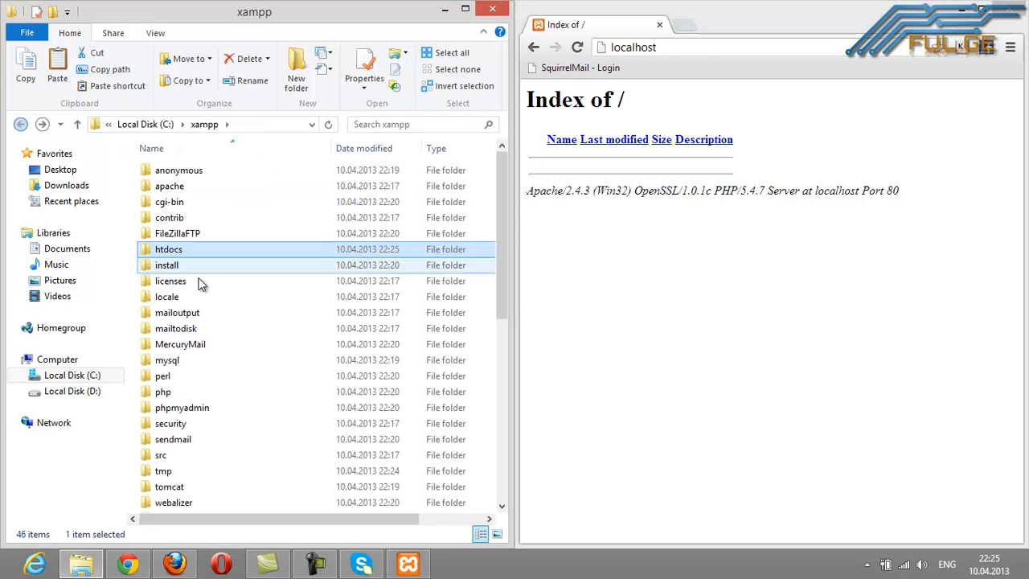
pyautogui.doubleClick(180, 254)
pyautogui.rightClick(184, 229)
pyautogui.click(159, 203)
pyautogui.moveTo(791, 190); pyautogui.dragTo(172, 359)
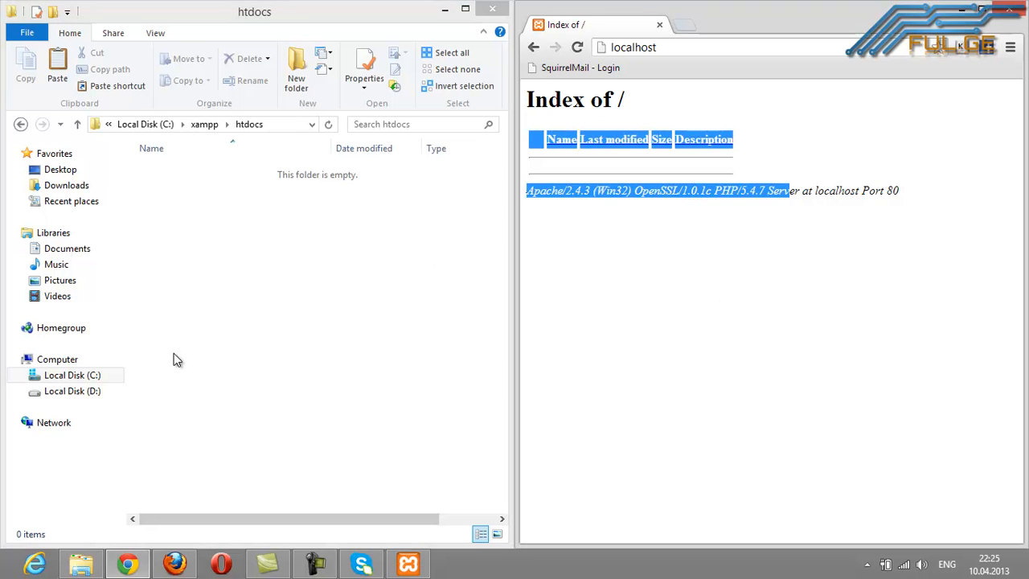
pyautogui.click(239, 306)
pyautogui.rightClick(237, 306)
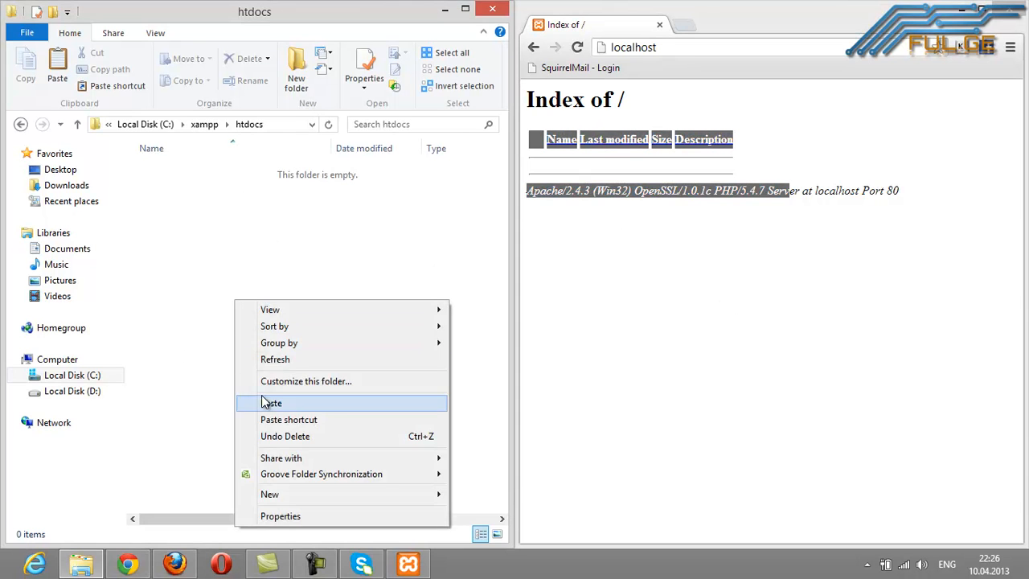
pyautogui.click(566, 306)
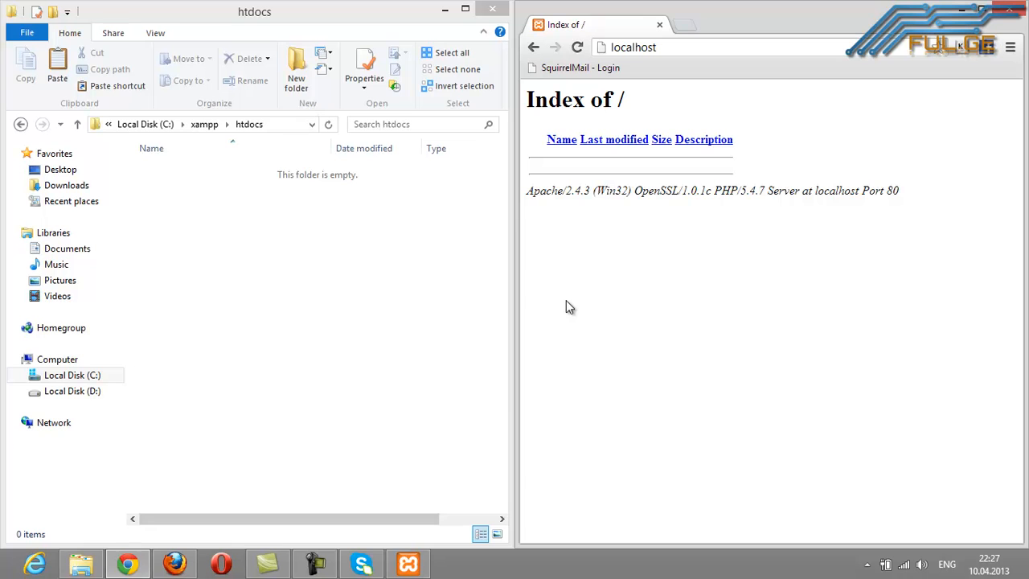
# Create a new folder named 3 inside htdocs
pyautogui.click(298, 81)
pyautogui.click(260, 244)
pyautogui.click(197, 170)
pyautogui.click(197, 171)
pyautogui.write('3')
pyautogui.click(208, 255)
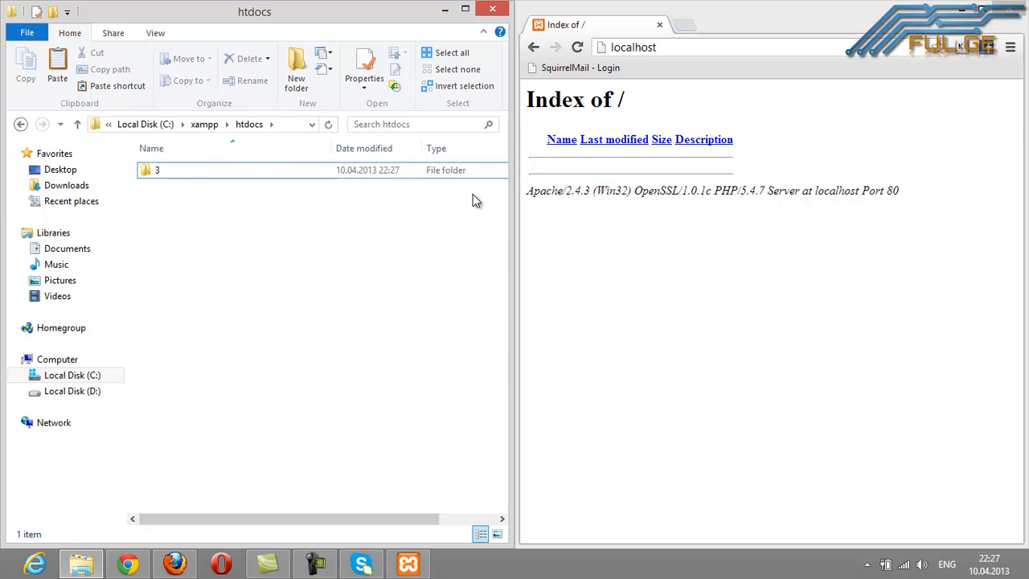
# Reload localhost in Chrome and check its index against the contents of the htdocs folder
pyautogui.click(577, 47)
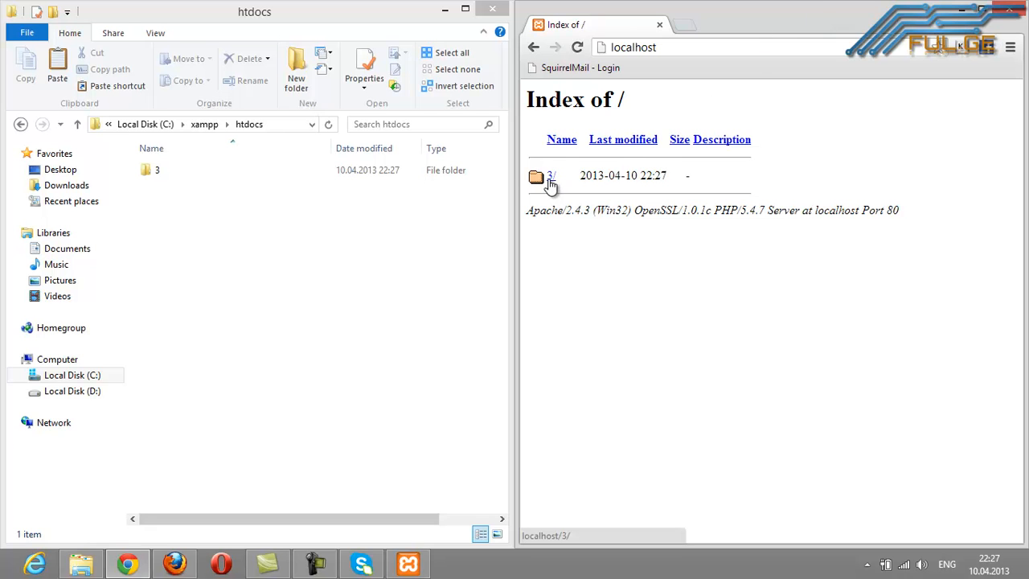
pyautogui.moveTo(564, 245); pyautogui.dragTo(511, 163)
pyautogui.click(668, 332)
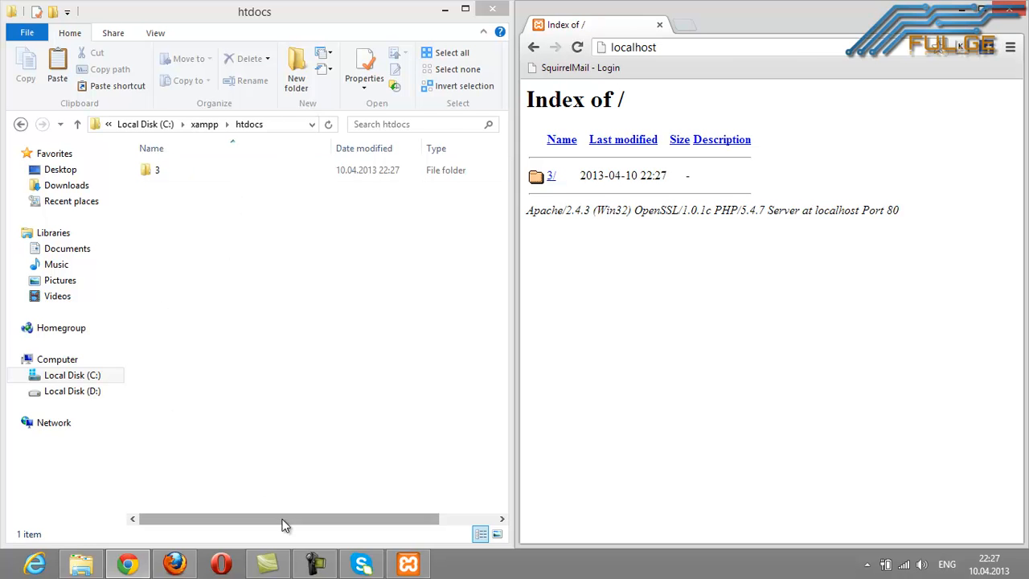
pyautogui.click(445, 10)
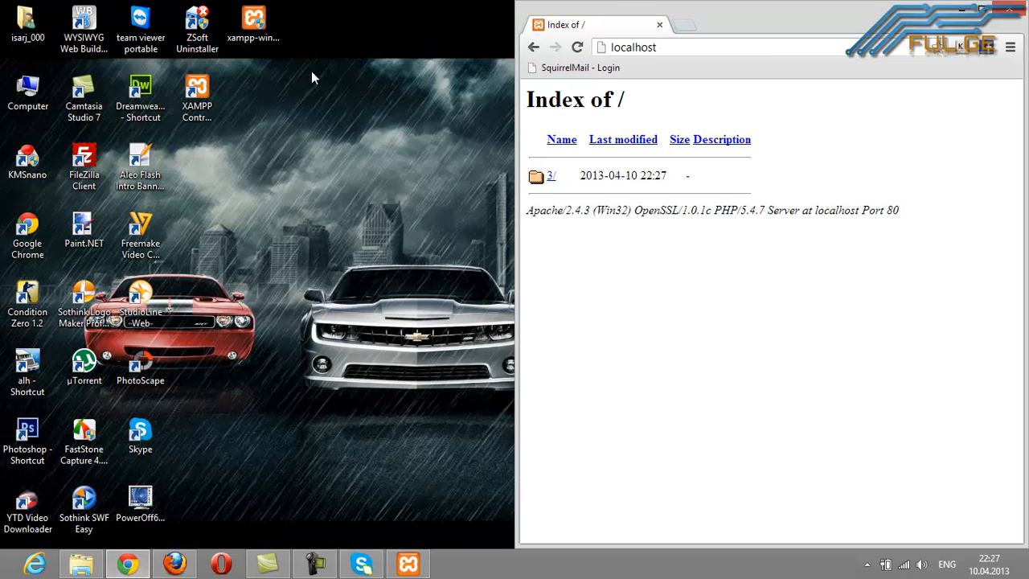
pyautogui.click(80, 563)
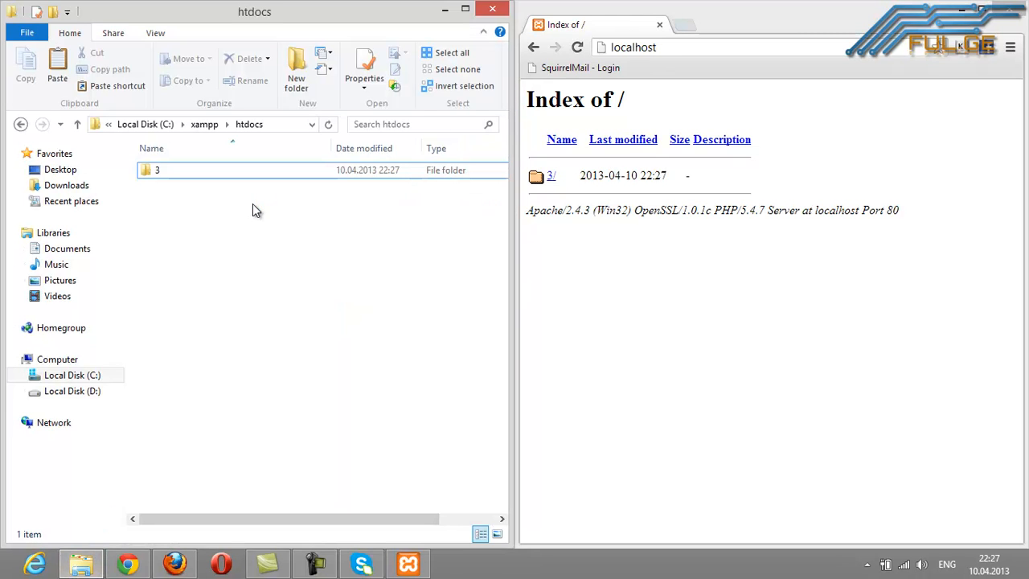
# Load the address localhost/3/ in Chrome to look at the new folder through the web server
pyautogui.click(690, 46)
pyautogui.click(694, 46)
pyautogui.write('/3/')
pyautogui.press('Return')
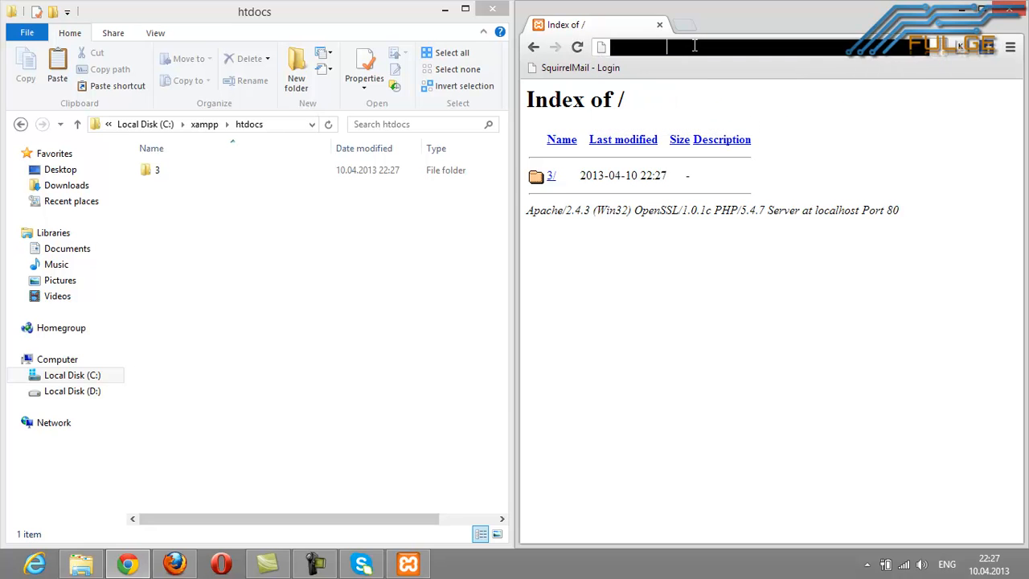
pyautogui.click(580, 177)
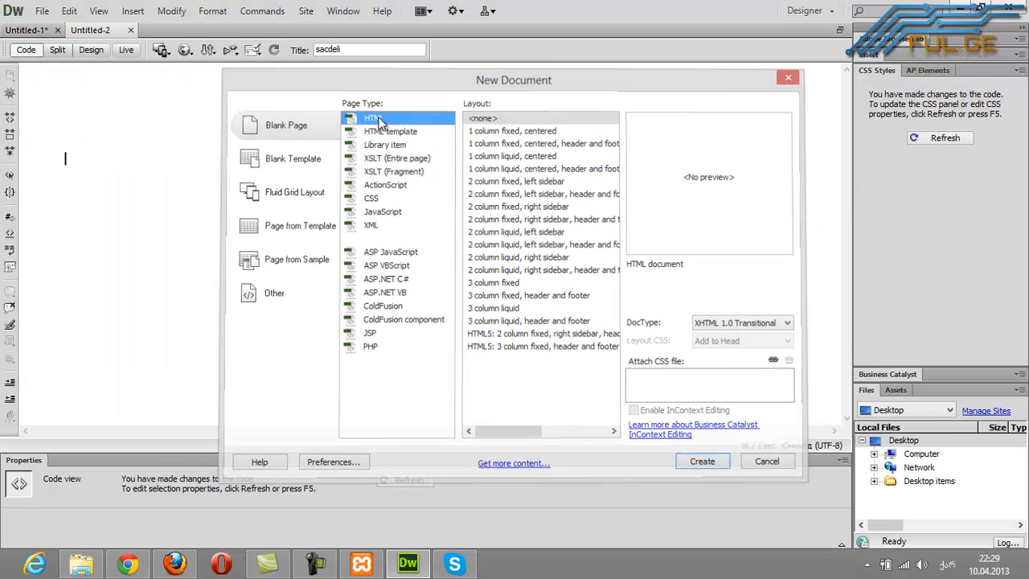
# Create a blank HTML page in Dreamweaver and set its title to "sacdeli" using English keyboard input
pyautogui.doubleClick(380, 122)
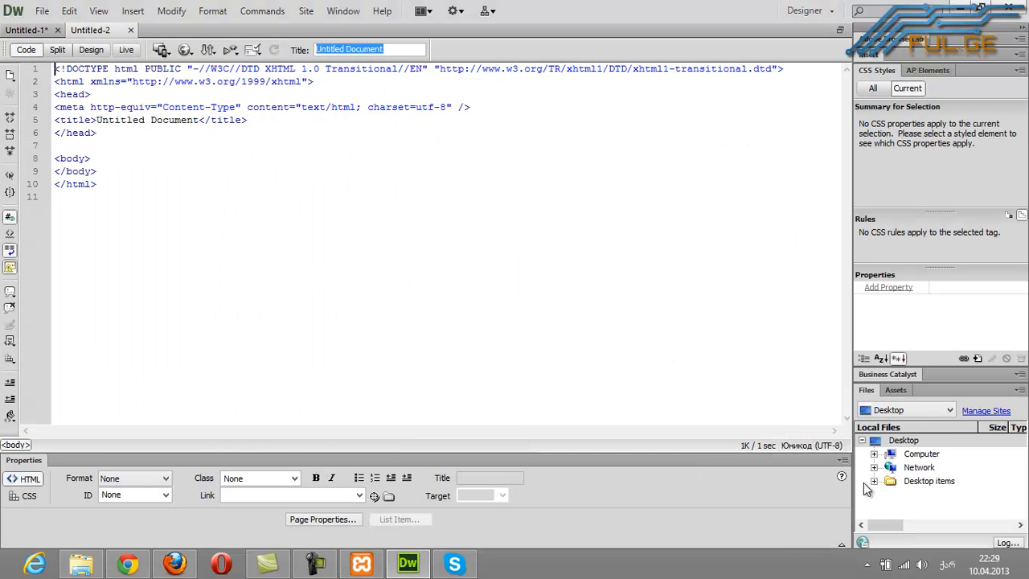
pyautogui.click(948, 565)
pyautogui.click(878, 360)
pyautogui.write('sacdeli')
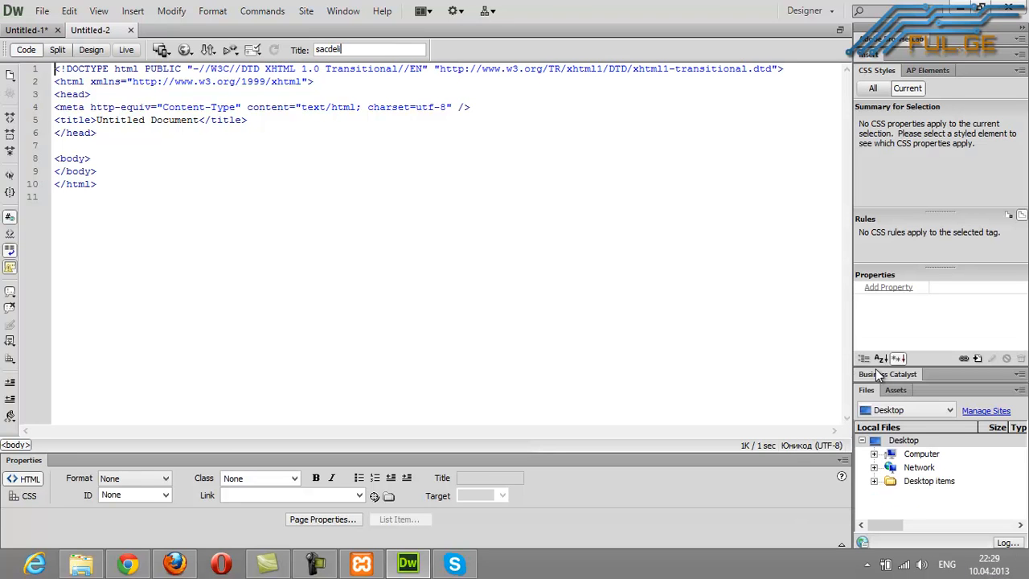
# Add the line "es chemi pirveli veb gverdia" to the page body, made bold with <b> and </b> tags
pyautogui.click(101, 165)
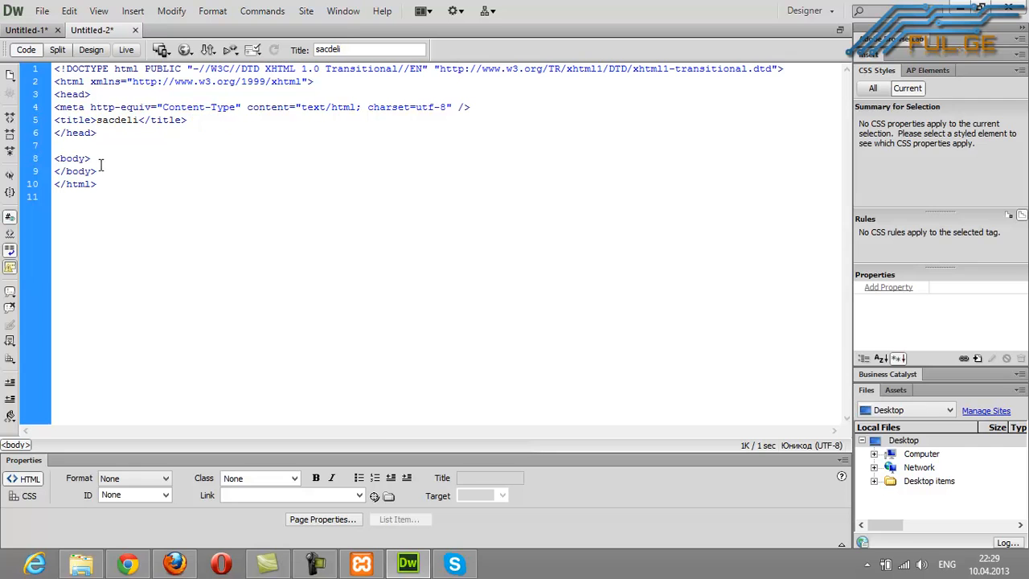
pyautogui.press('Return')
pyautogui.press('Return')
pyautogui.press('Return')
pyautogui.press('Return')
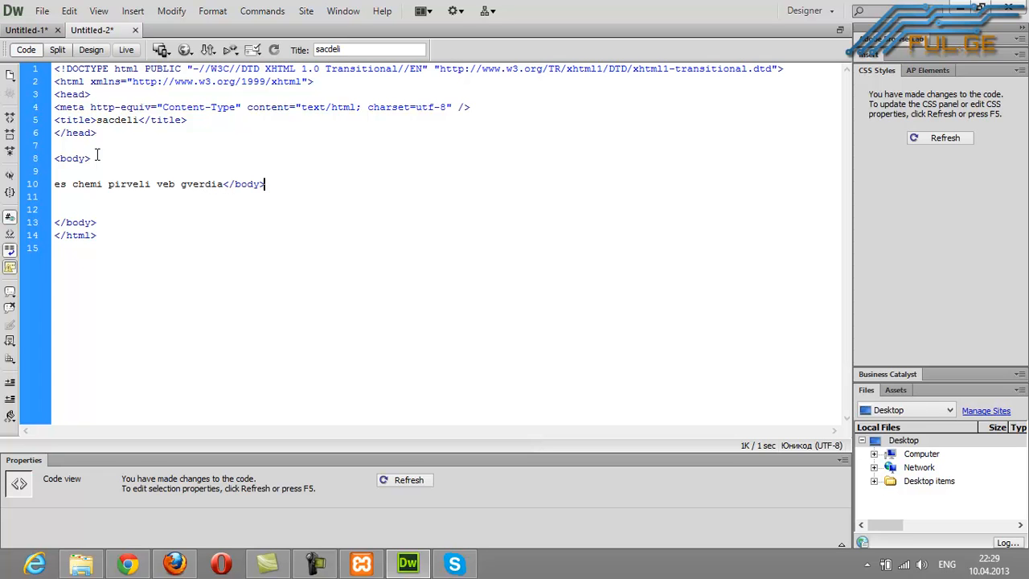
pyautogui.moveTo(245, 184); pyautogui.dragTo(259, 188)
pyautogui.press('Delete')
pyautogui.press('Delete')
pyautogui.write('<b>')
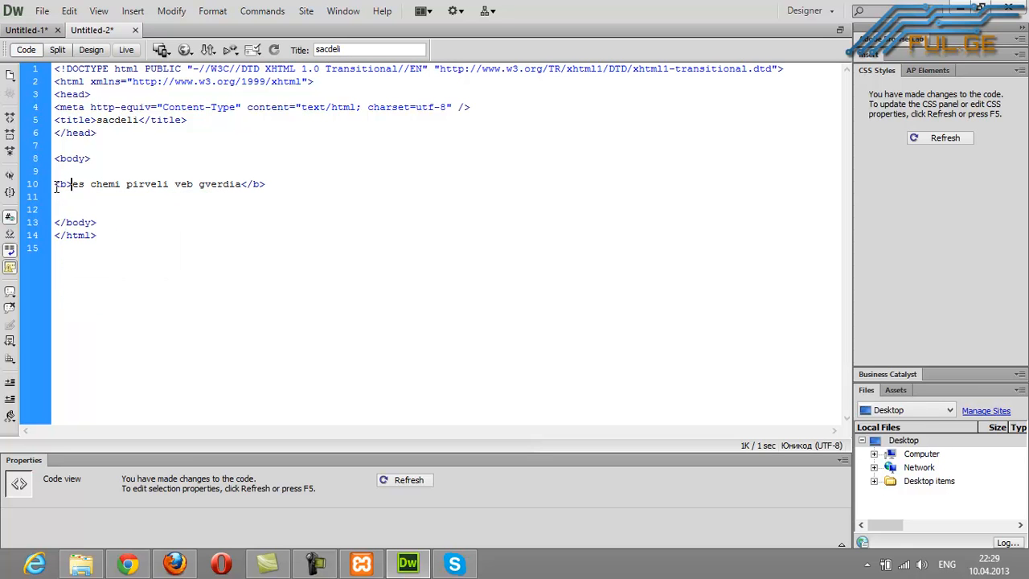
# Preview the page in Live view and save it to the Desktop as Untitled-2
pyautogui.click(127, 49)
pyautogui.moveTo(560, 76); pyautogui.dragTo(449, 65)
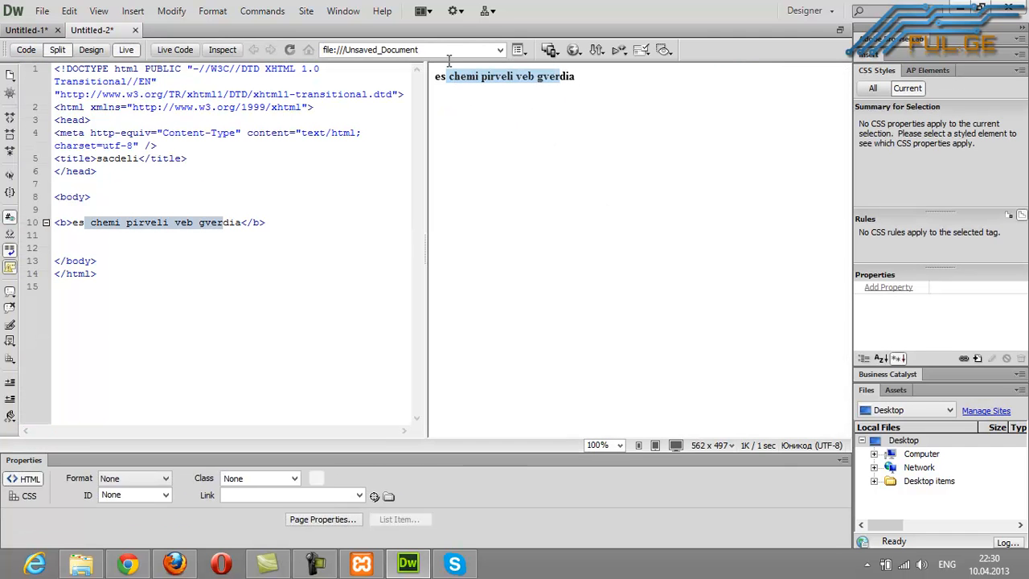
pyautogui.click(42, 10)
pyautogui.click(76, 182)
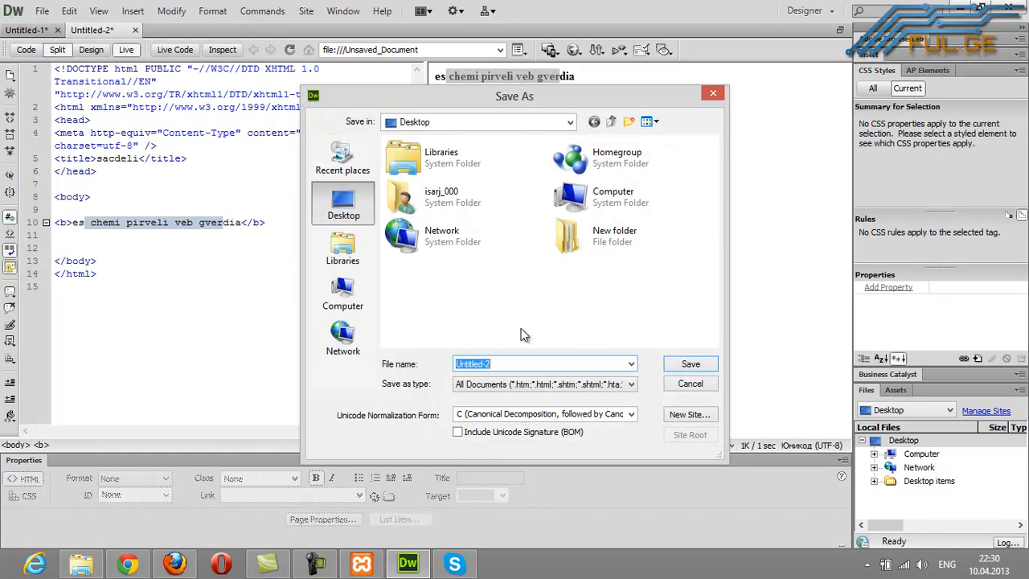
pyautogui.click(690, 364)
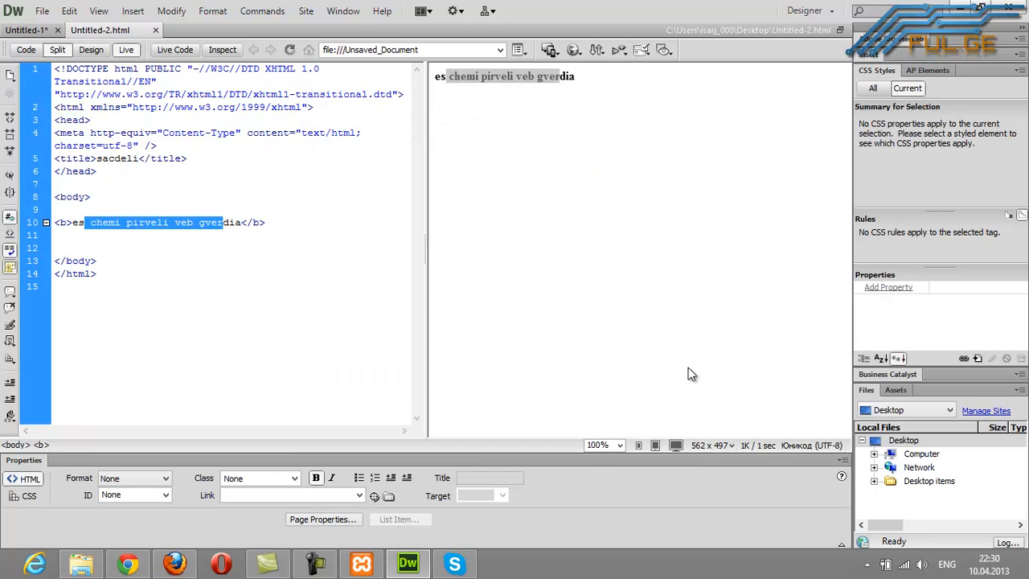
# Move Untitled-2 from the desktop into the htdocs folder, and reload the localhost index in Chrome
pyautogui.click(960, 6)
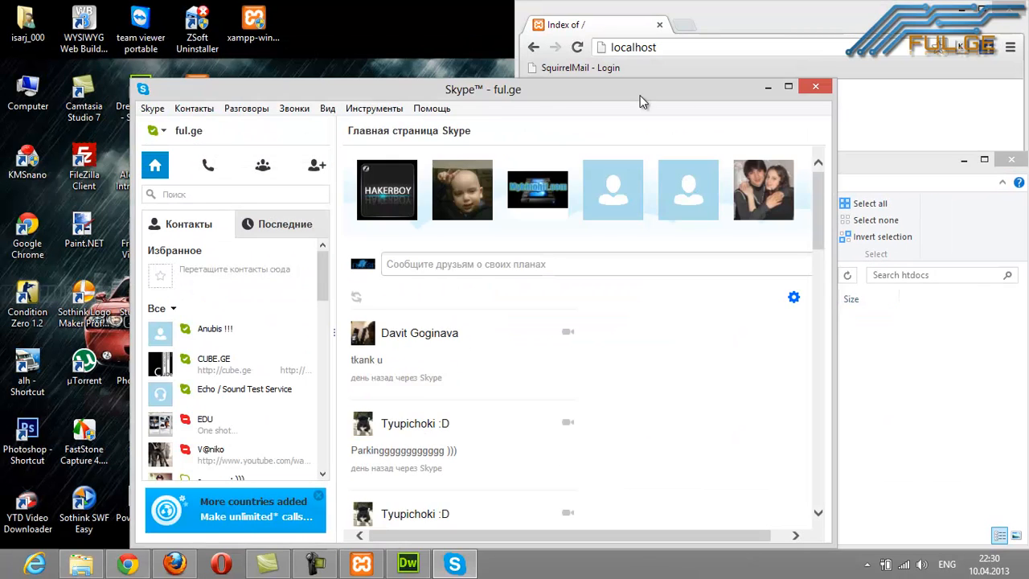
pyautogui.click(800, 88)
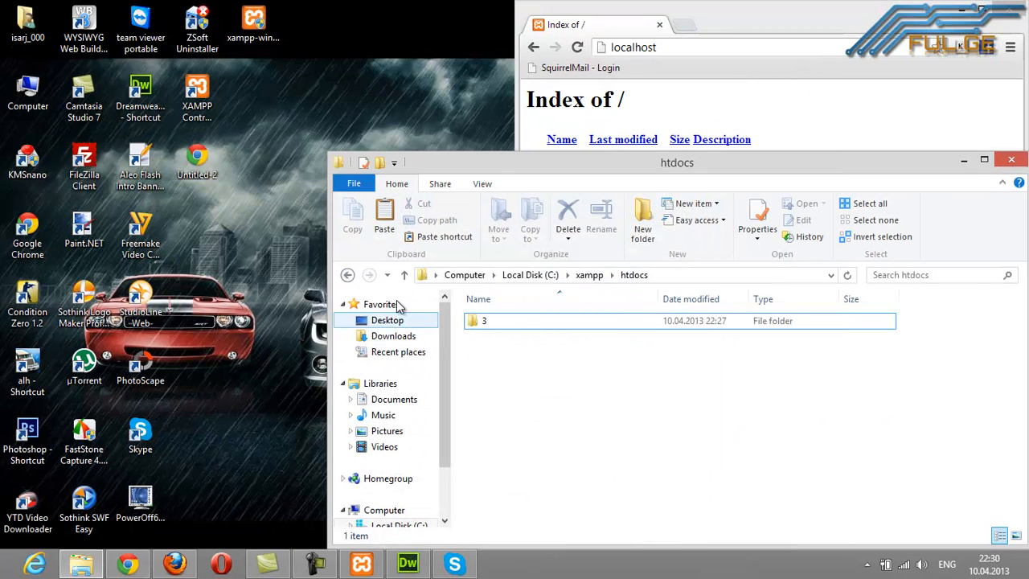
pyautogui.moveTo(208, 169); pyautogui.dragTo(624, 445)
pyautogui.click(1011, 160)
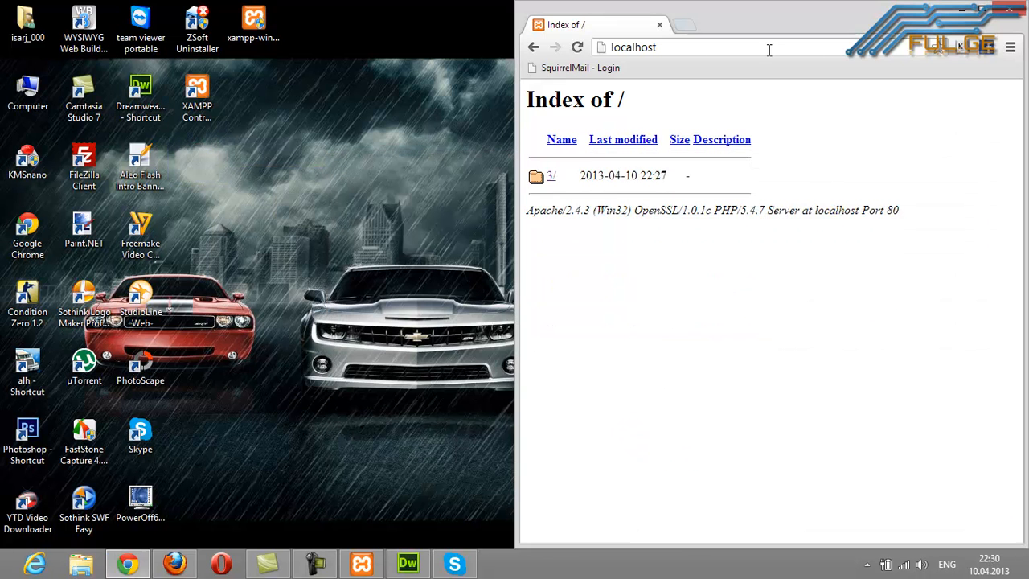
pyautogui.click(577, 47)
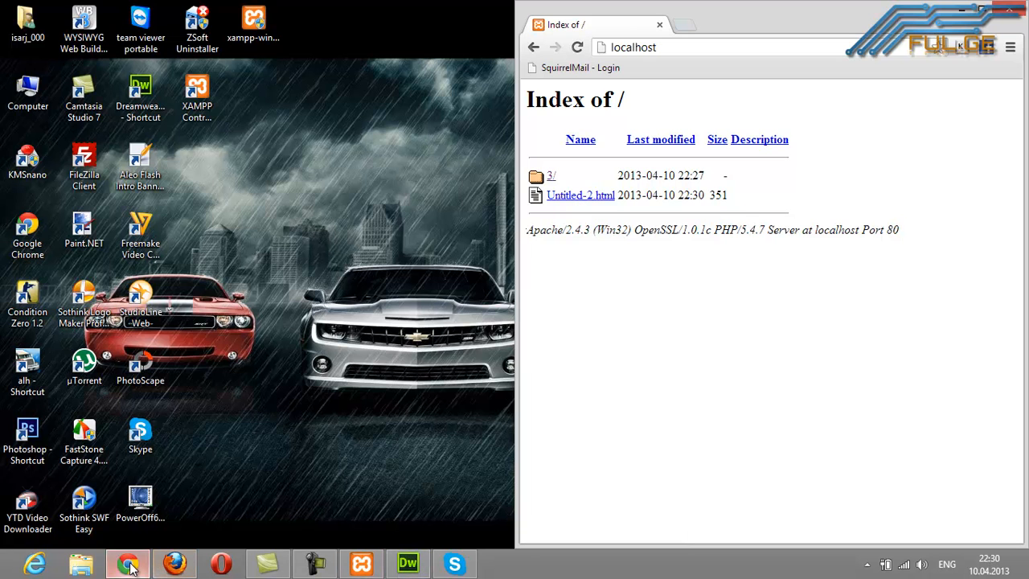
# Open a Computer window in File Explorer and place it side by side with Chrome, filling half the screen
pyautogui.moveTo(131, 567)
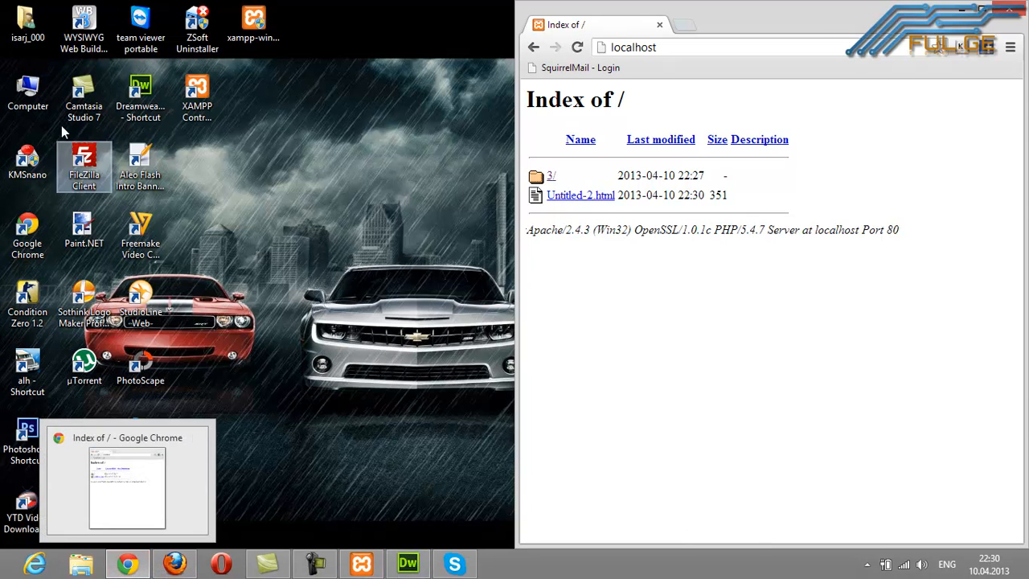
pyautogui.doubleClick(18, 97)
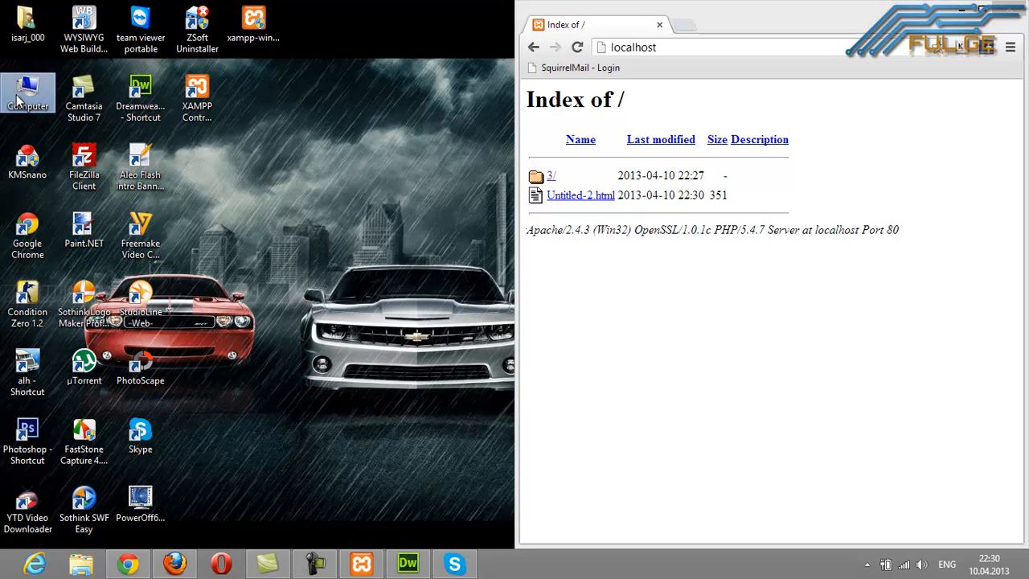
pyautogui.moveTo(680, 166); pyautogui.dragTo(4, 163)
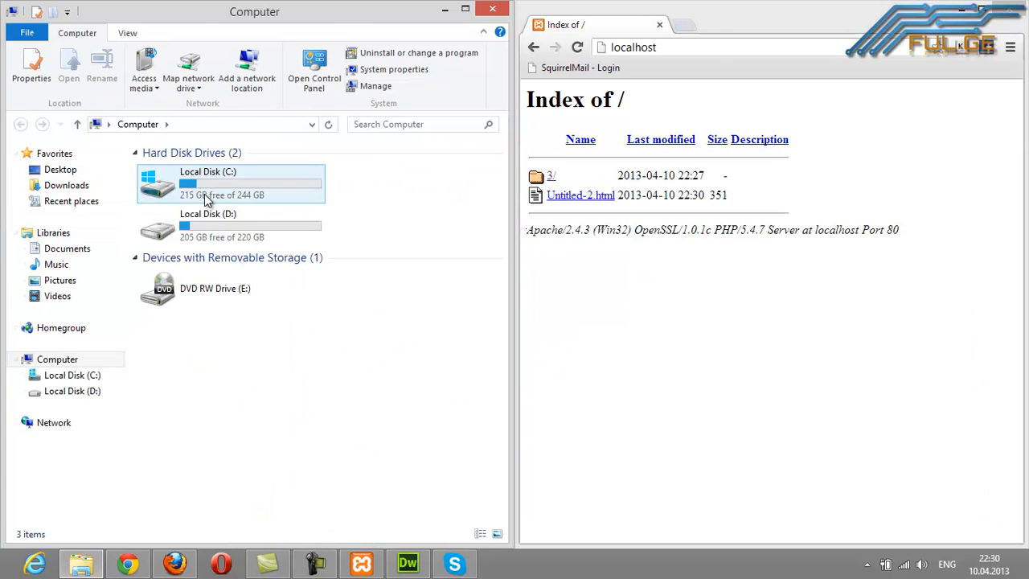
# Open the htdocs folder inside xampp on Local Disk (C:) in File Explorer
pyautogui.doubleClick(207, 193)
pyautogui.doubleClick(172, 281)
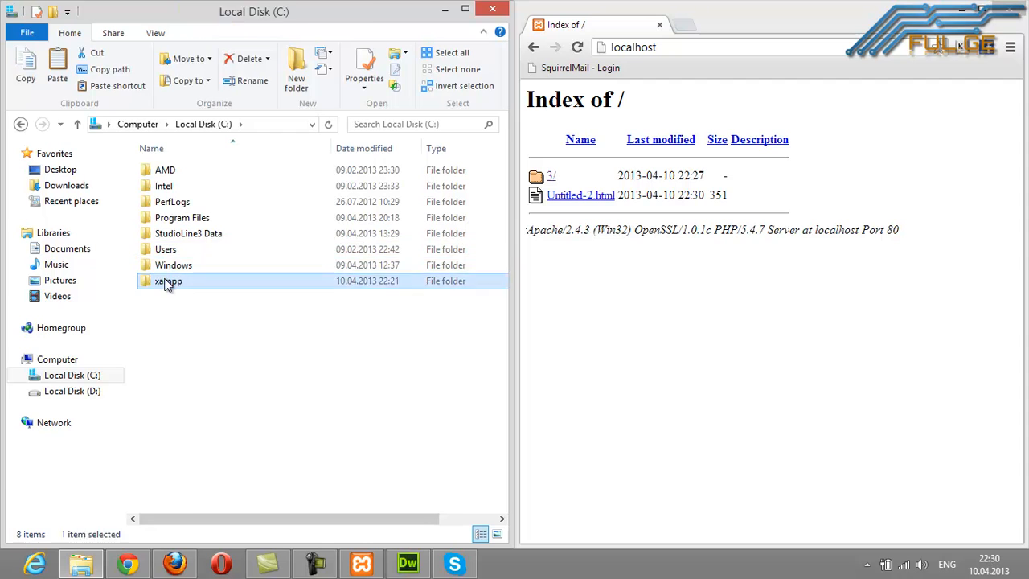
pyautogui.scroll(-2, 189, 338)
pyautogui.scroll(-1, 193, 365)
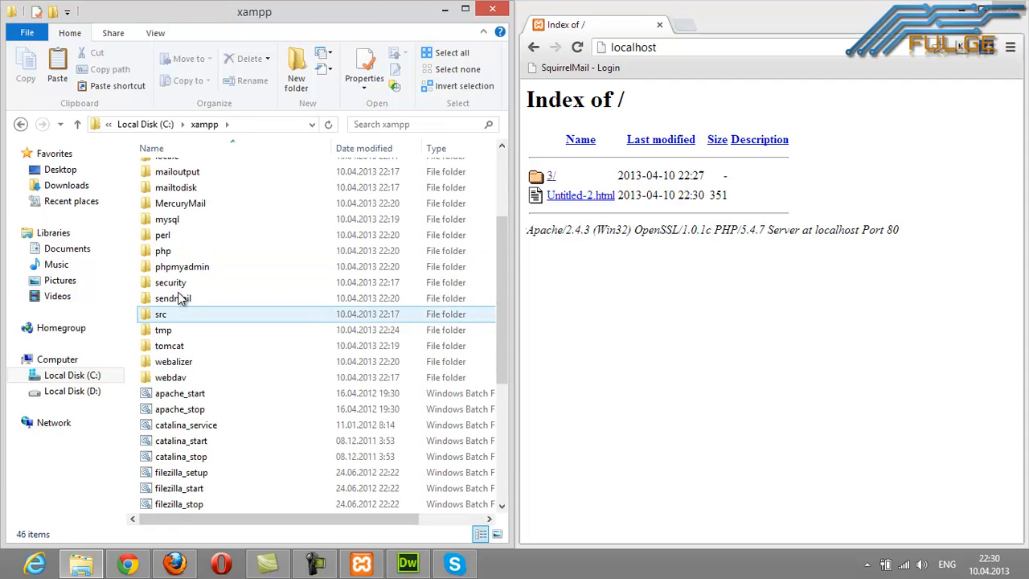
pyautogui.click(169, 235)
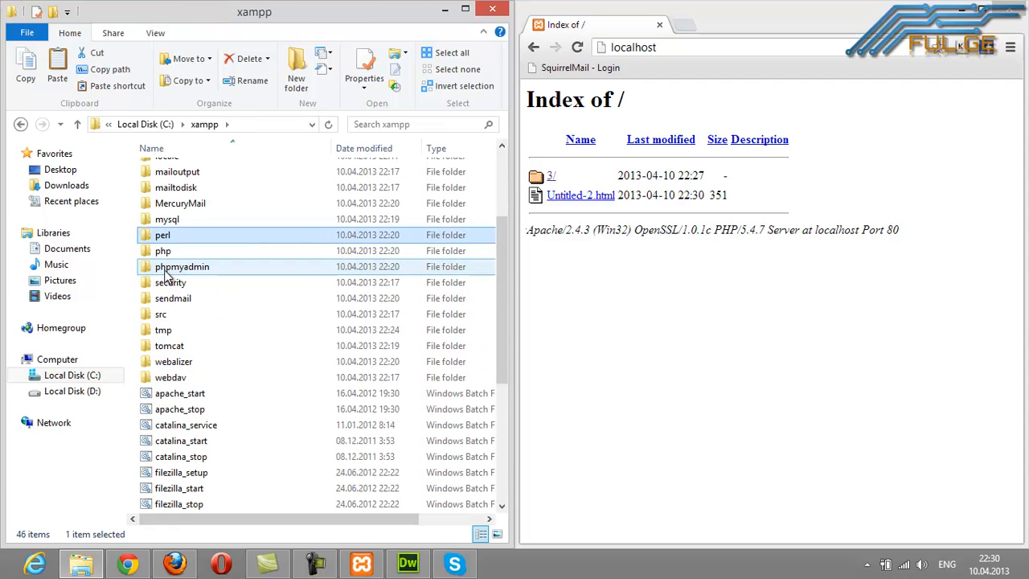
pyautogui.scroll(1, 171, 272)
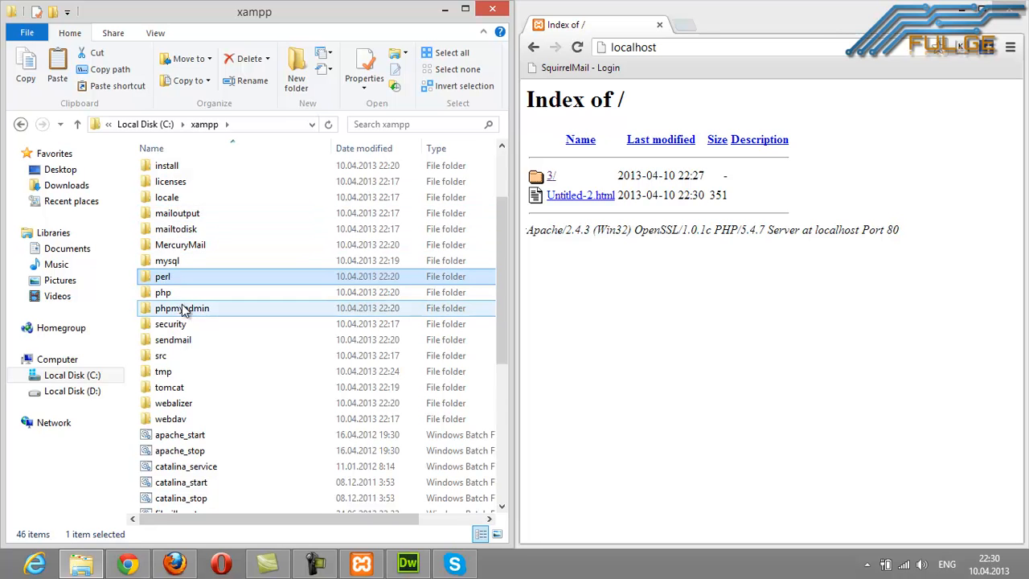
pyautogui.scroll(1, 173, 321)
pyautogui.scroll(1, 183, 213)
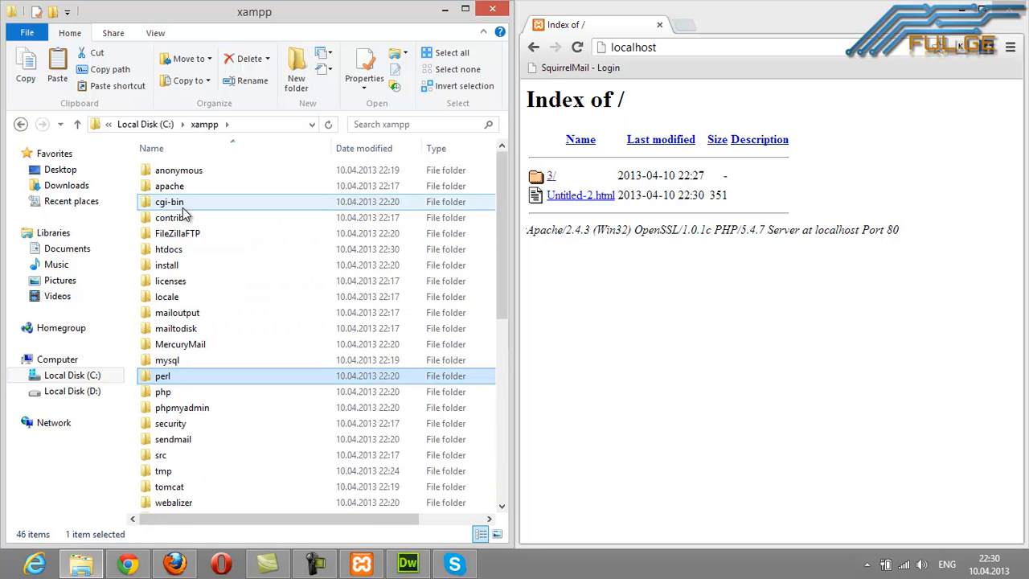
pyautogui.doubleClick(189, 250)
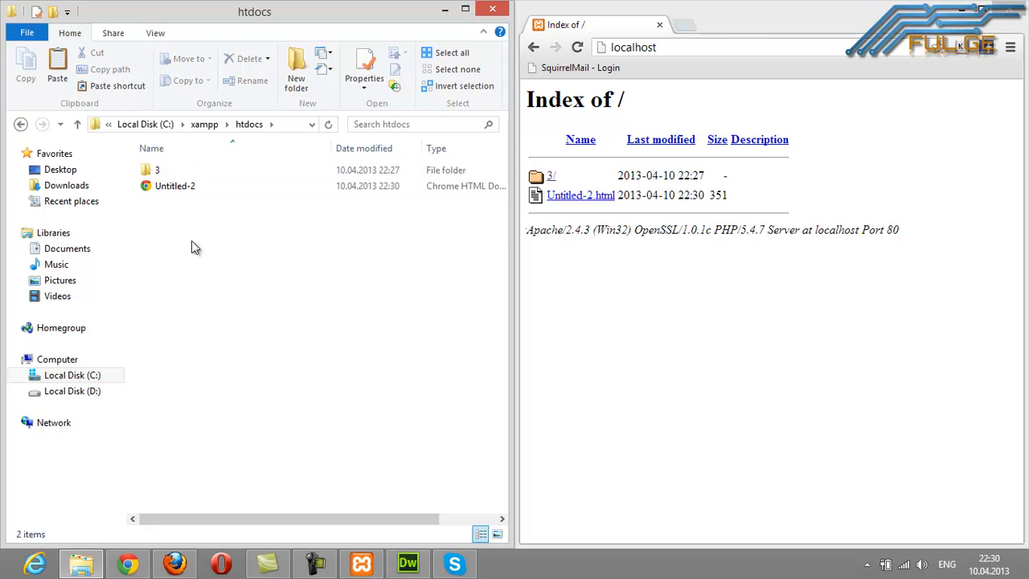
# Compare the localhost directory listing in Chrome with the contents of the htdocs folder
pyautogui.click(740, 51)
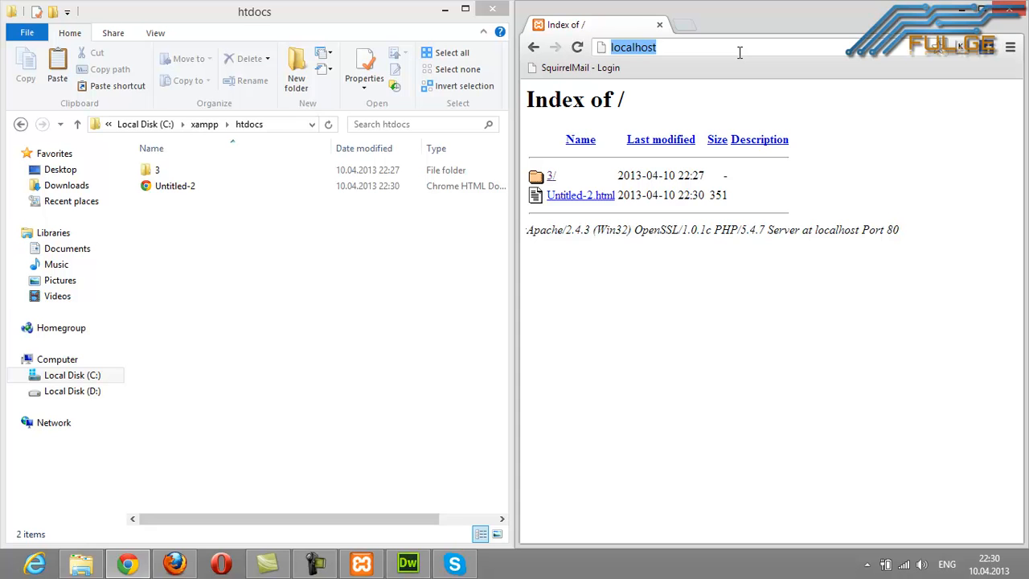
pyautogui.doubleClick(819, 24)
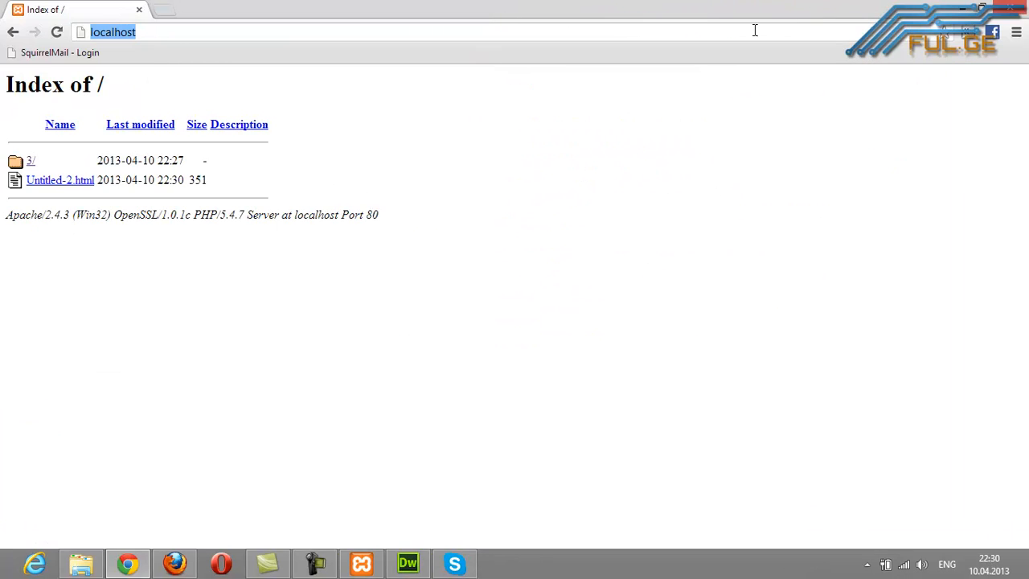
pyautogui.doubleClick(754, 26)
pyautogui.click(682, 47)
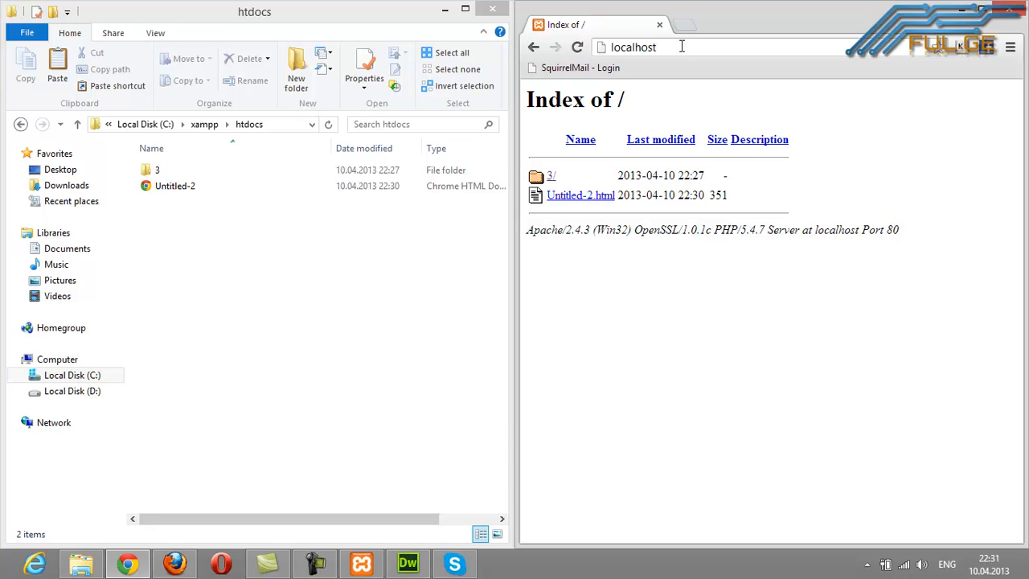
pyautogui.moveTo(698, 232); pyautogui.dragTo(586, 164)
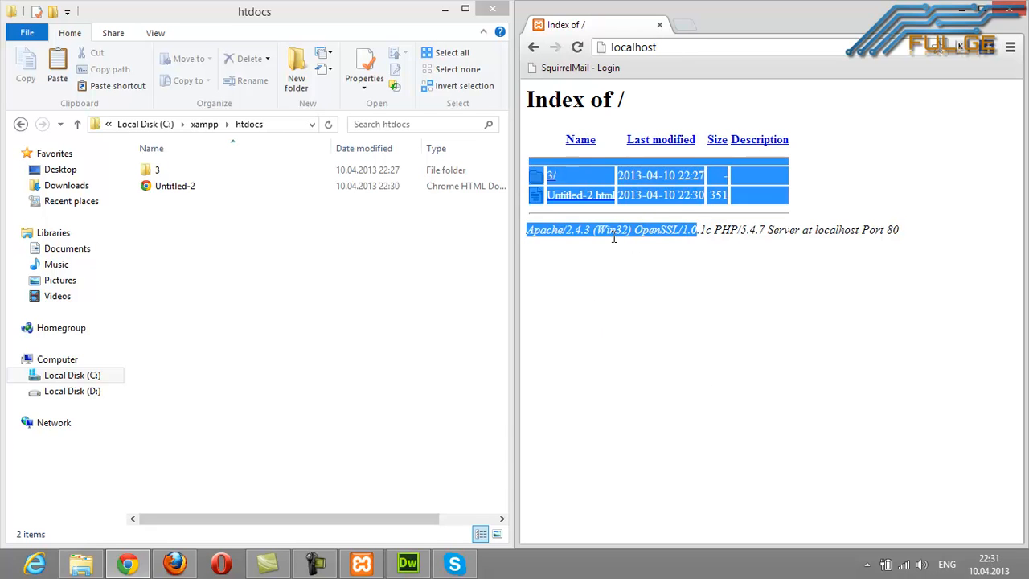
pyautogui.click(721, 384)
pyautogui.moveTo(541, 121); pyautogui.dragTo(669, 309)
pyautogui.click(695, 335)
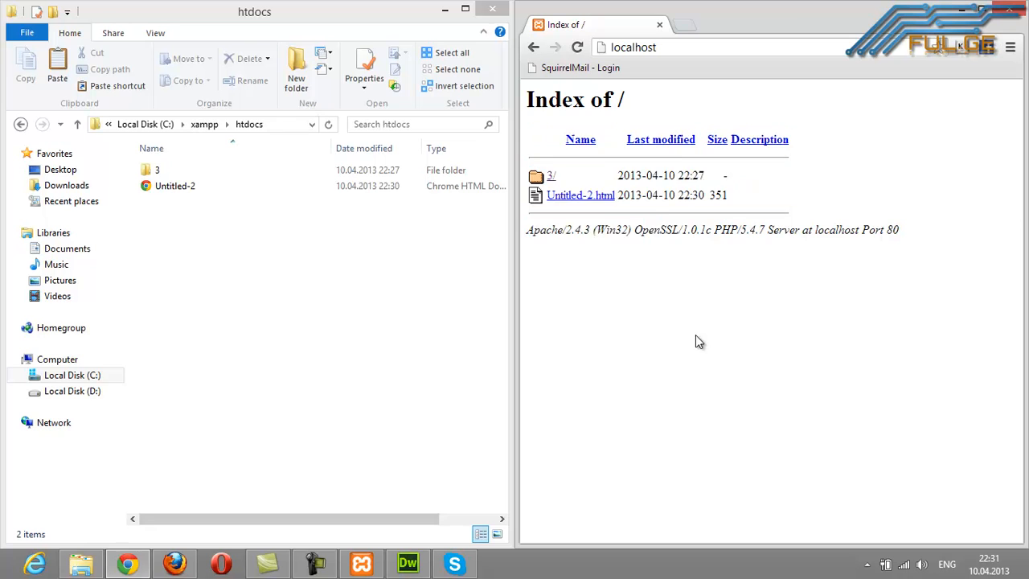
pyautogui.moveTo(765, 323); pyautogui.dragTo(427, 69)
pyautogui.click(891, 391)
# Rename the Untitled-2 file in htdocs to index and reload localhost in Chrome
pyautogui.click(177, 193)
pyautogui.rightClick(178, 190)
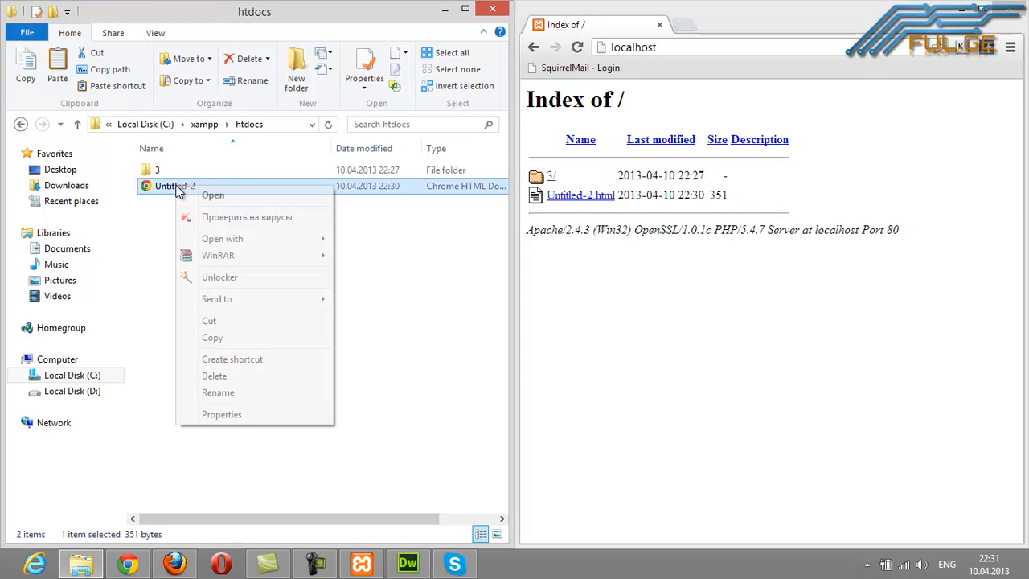
pyautogui.click(214, 396)
pyautogui.write('i')
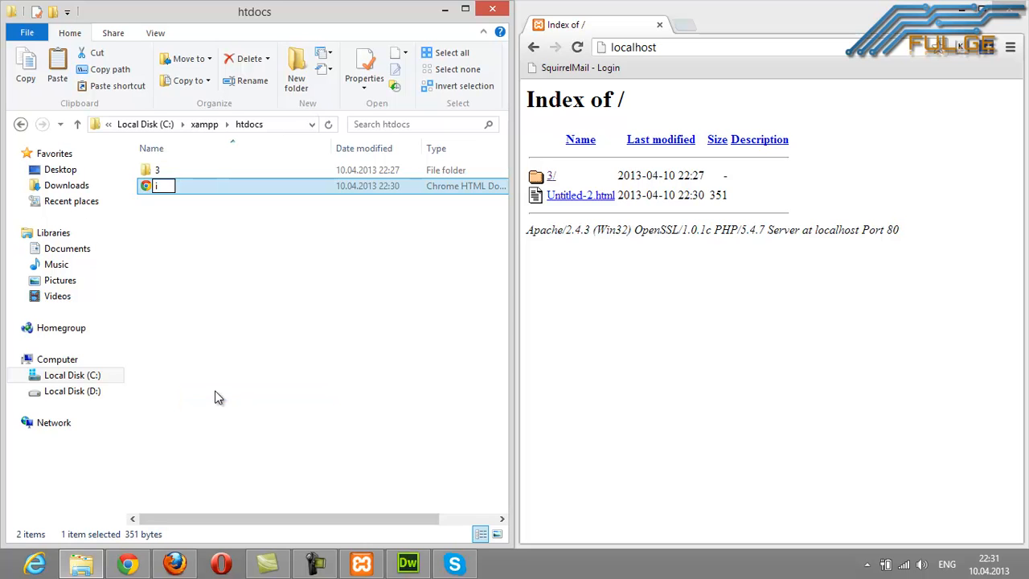
pyautogui.write('ndex')
pyautogui.click(216, 390)
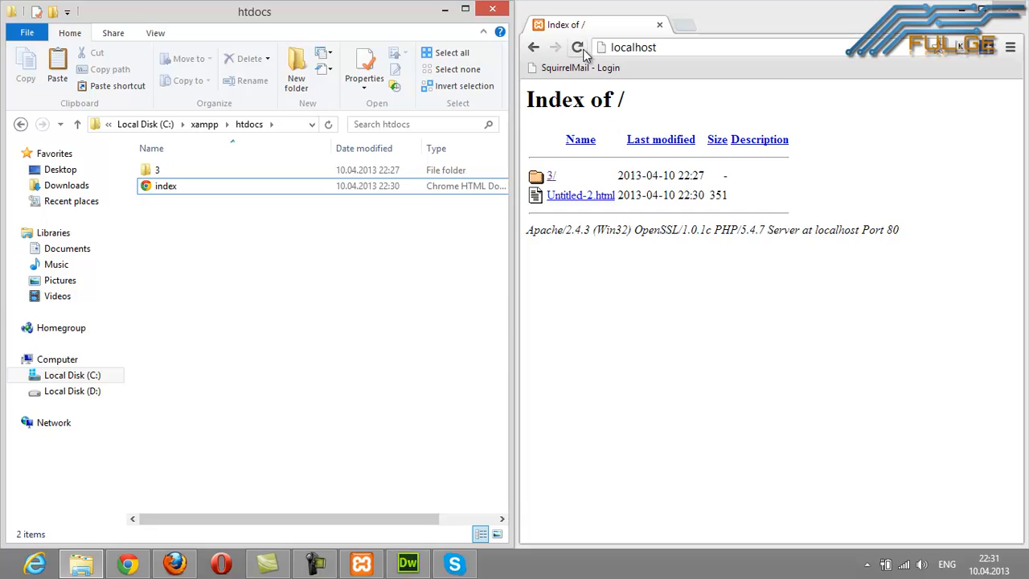
pyautogui.click(584, 51)
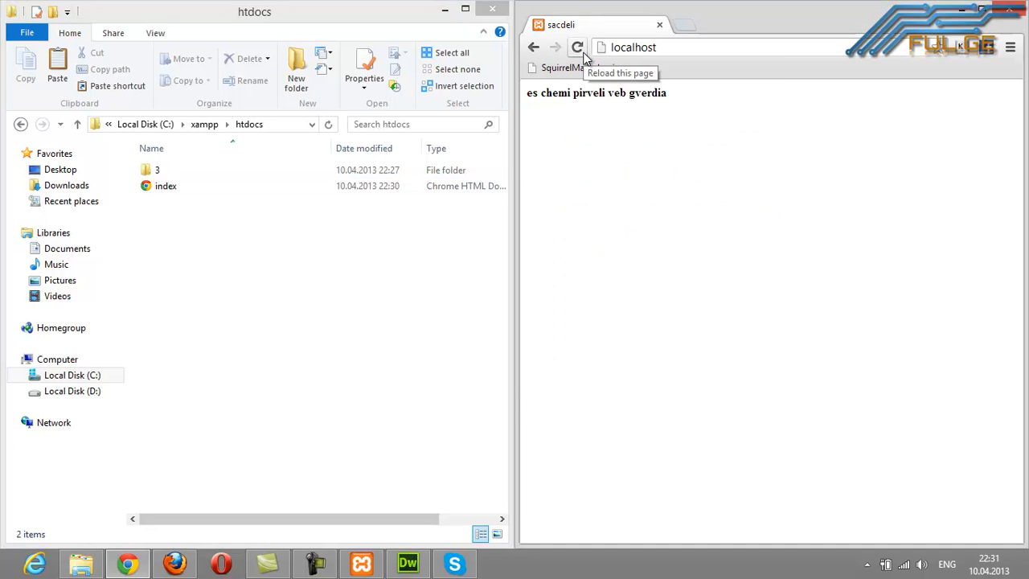
pyautogui.moveTo(579, 92); pyautogui.dragTo(669, 93)
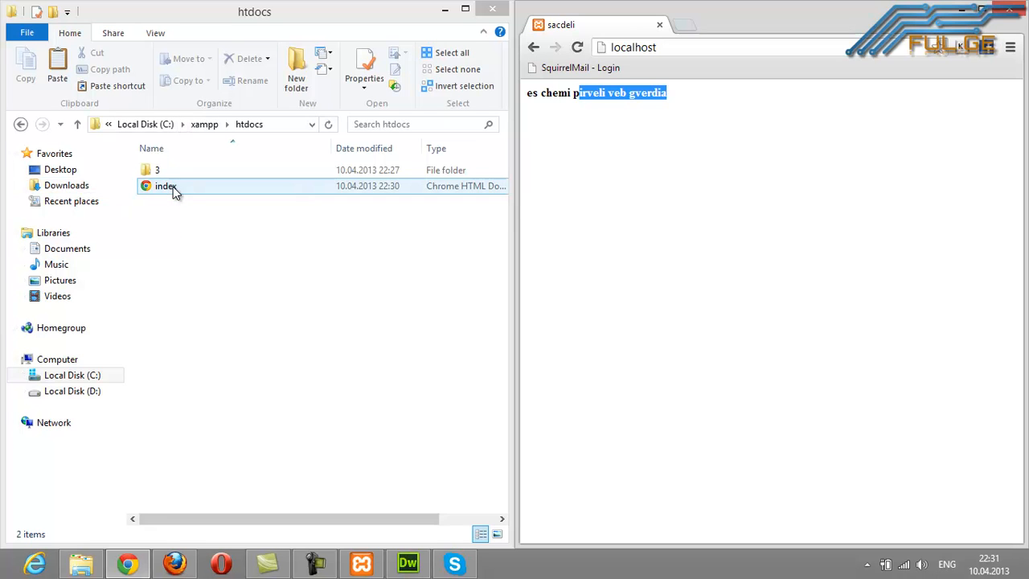
pyautogui.click(173, 231)
pyautogui.click(582, 148)
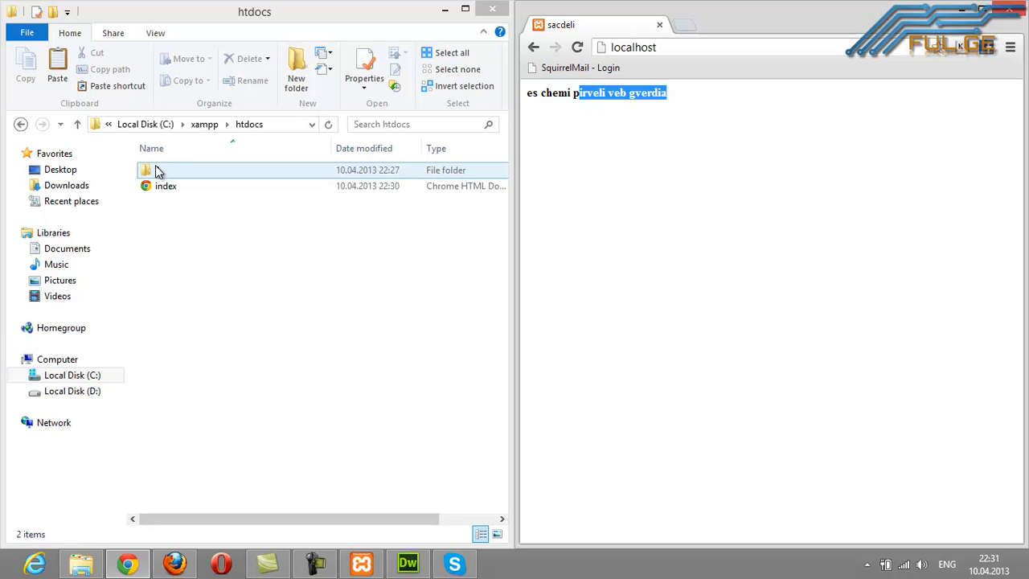
pyautogui.moveTo(192, 16); pyautogui.dragTo(1, 225)
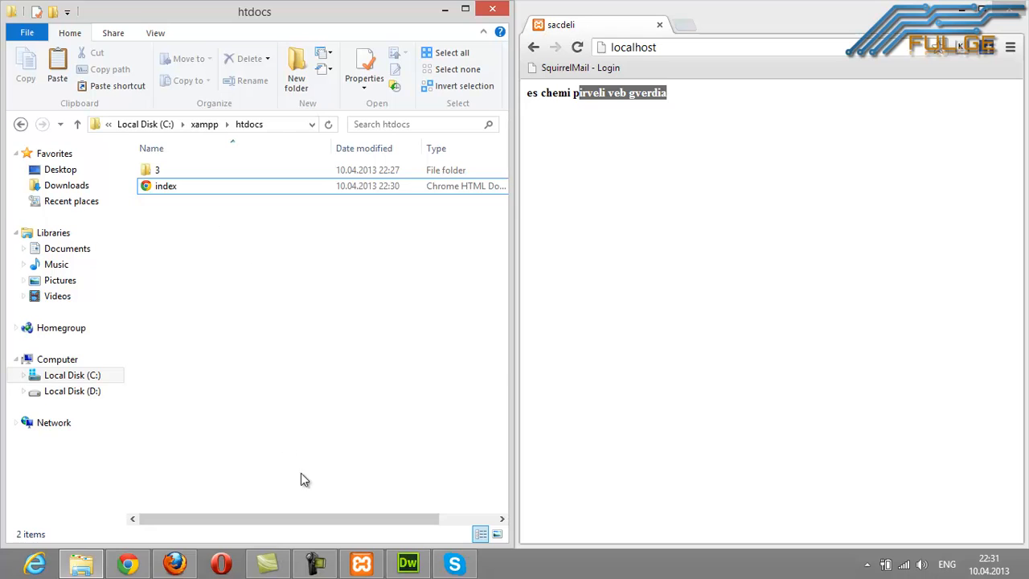
pyautogui.click(801, 268)
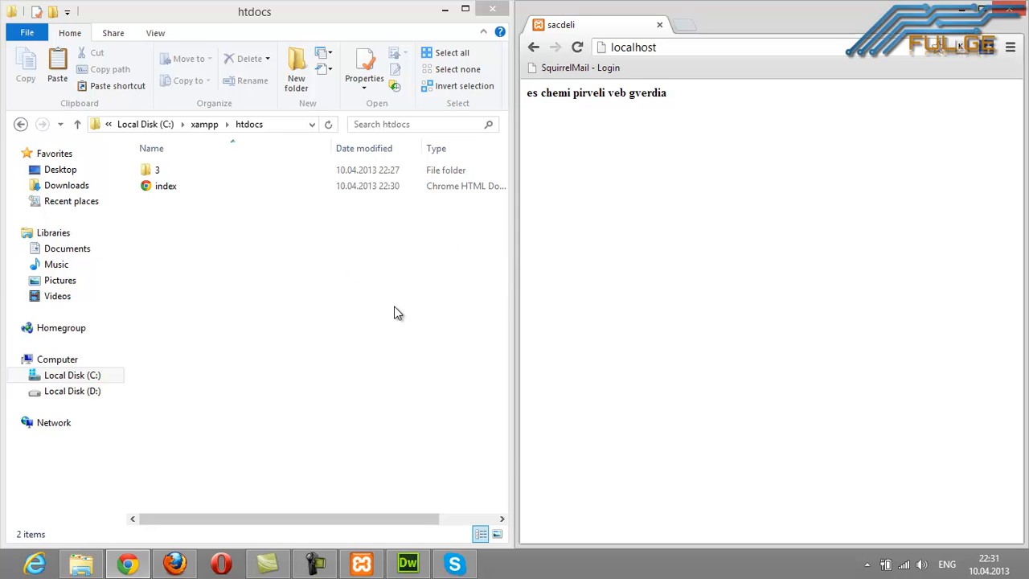
# Stop the MySQL service through the XAMPP controls in the system tray
pyautogui.click(867, 564)
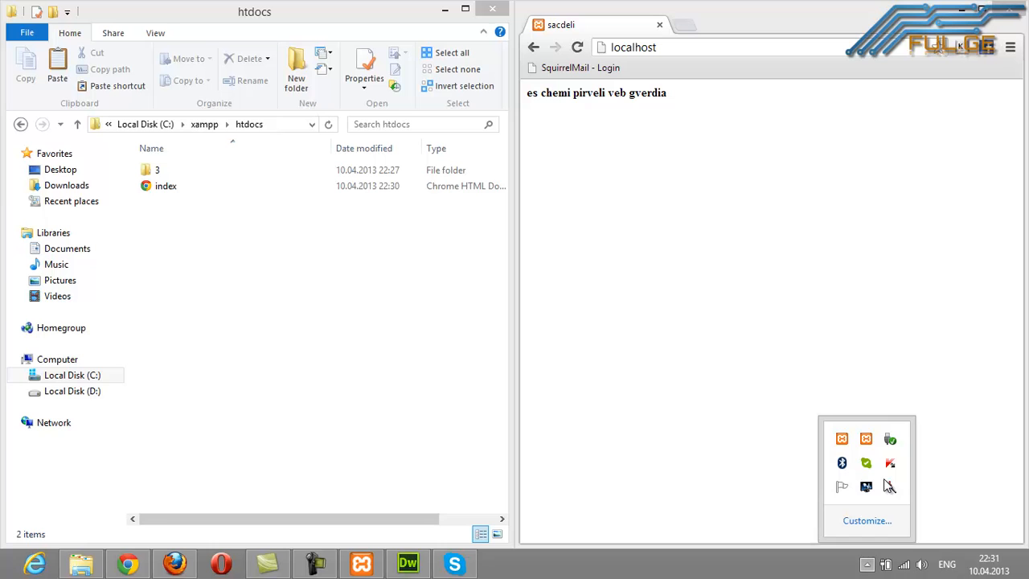
pyautogui.rightClick(867, 439)
pyautogui.moveTo(919, 359)
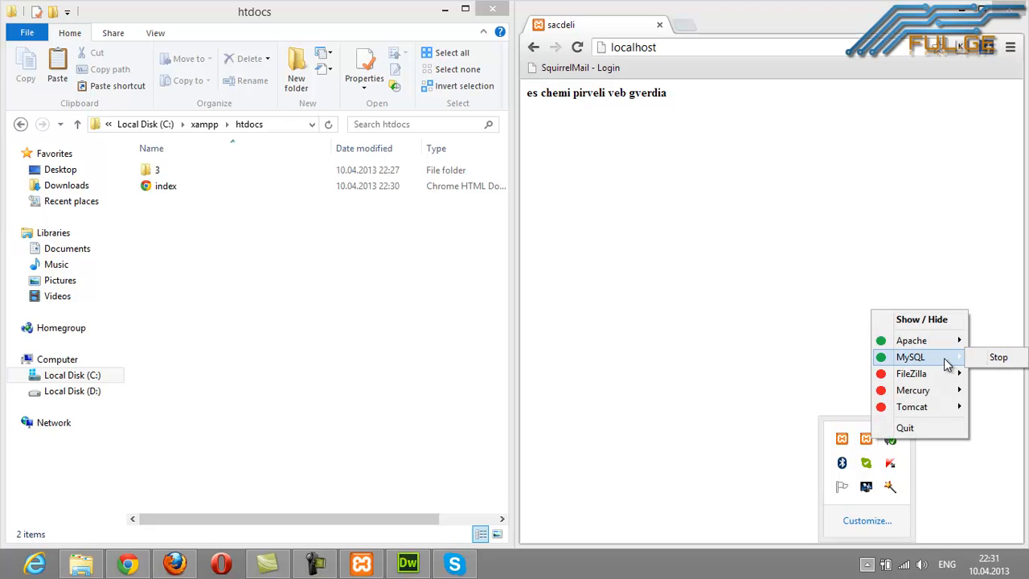
pyautogui.click(996, 359)
# Stop the Apache service from XAMPP in the system tray and reload localhost in Chrome
pyautogui.click(870, 564)
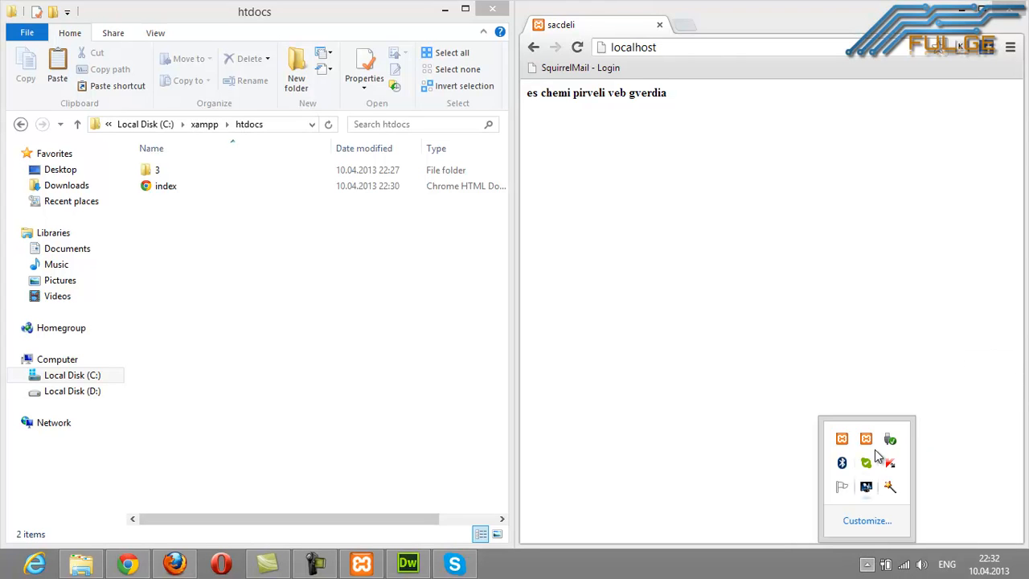
pyautogui.rightClick(867, 439)
pyautogui.moveTo(909, 337)
pyautogui.click(988, 339)
pyautogui.click(573, 47)
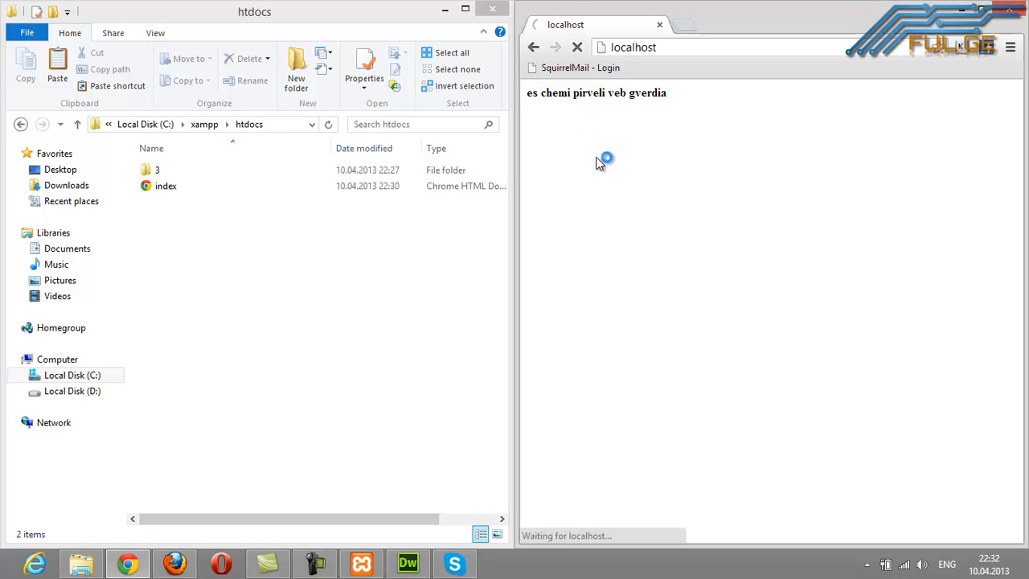
pyautogui.moveTo(599, 164); pyautogui.dragTo(731, 536)
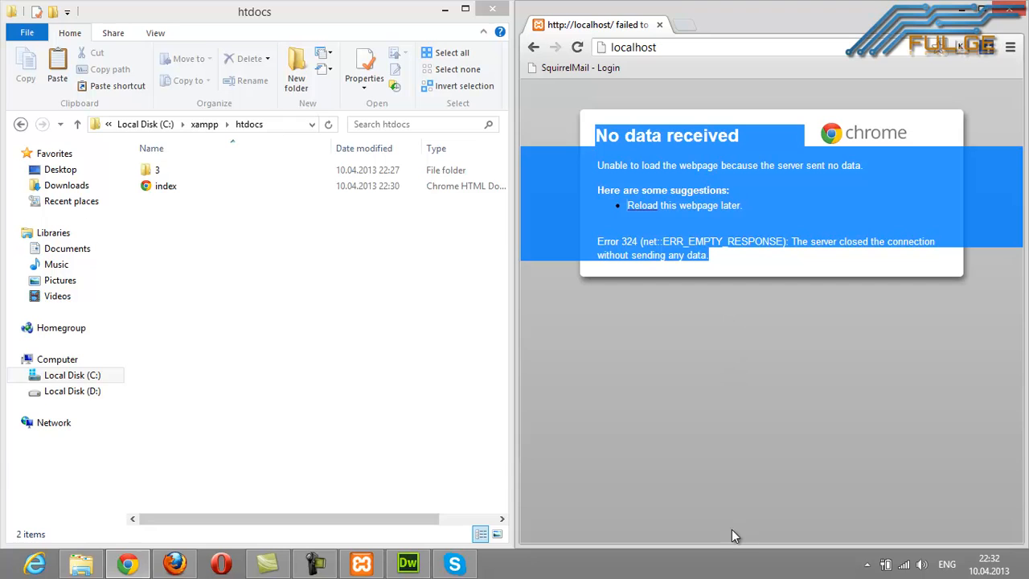